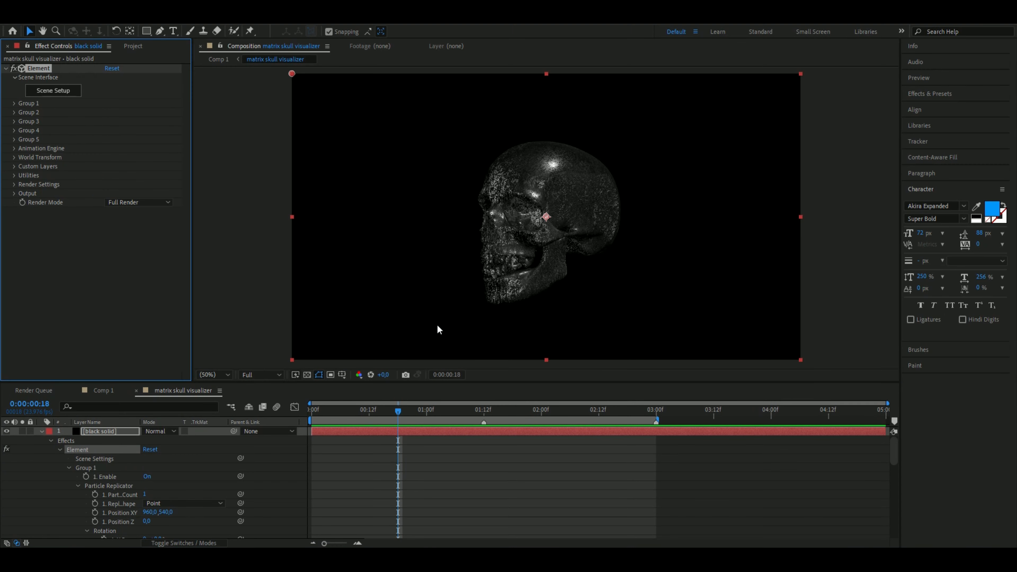
# Step: Enable ambient occlusion in the Element effect's render settings and set the SSAO intensity to 50
pyautogui.click(14, 185)
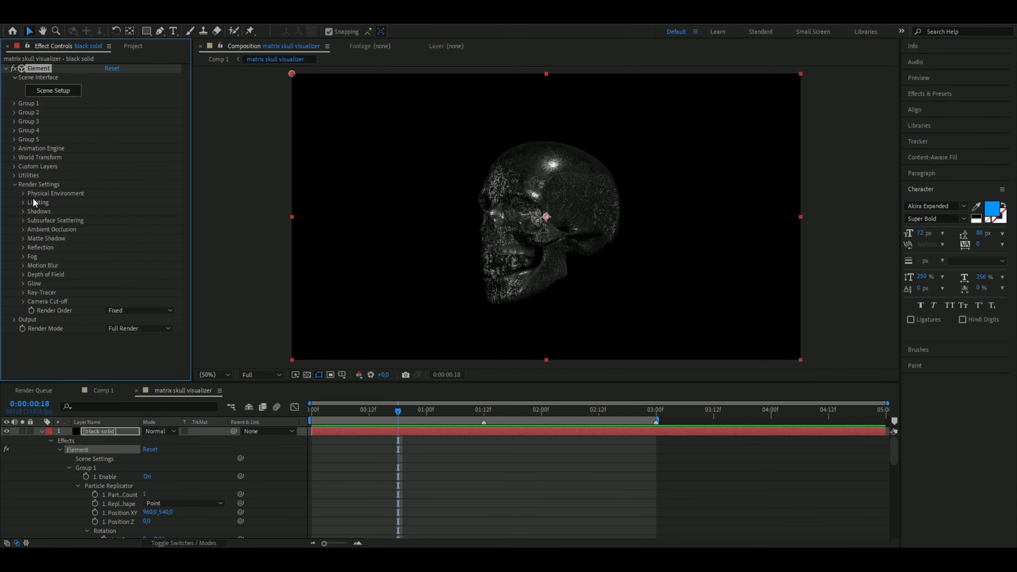
pyautogui.click(24, 229)
pyautogui.click(121, 239)
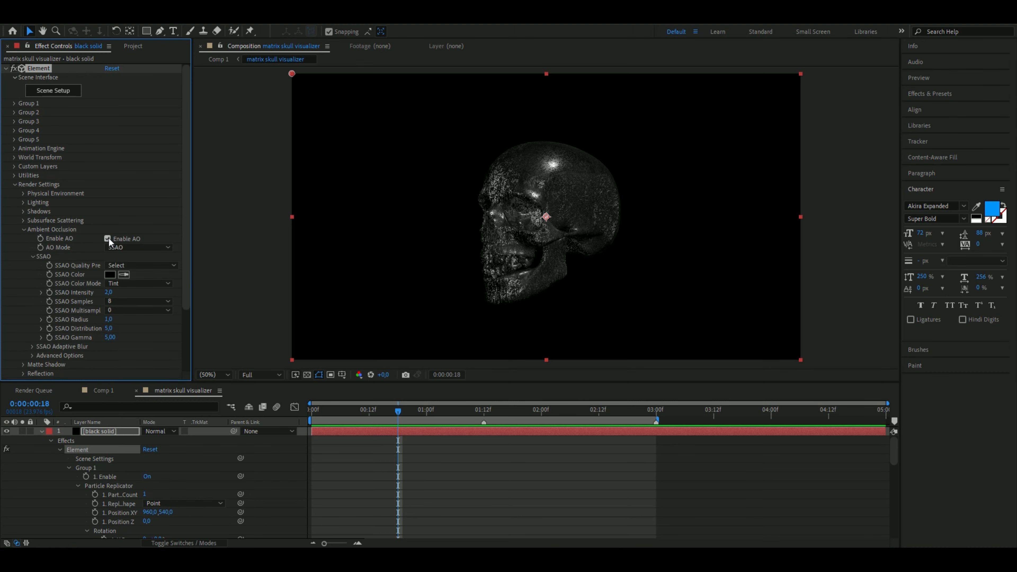
pyautogui.moveTo(106, 292); pyautogui.dragTo(813, 277)
pyautogui.scroll(2, 605, 313)
pyautogui.scroll(-1, 605, 313)
pyautogui.scroll(-2, 606, 313)
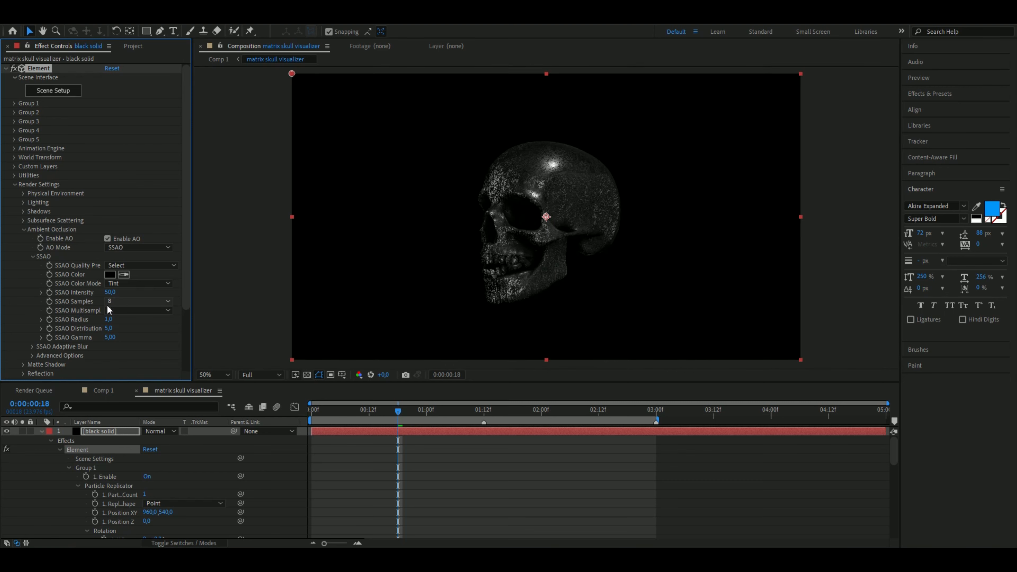
# Step: Set the SSAO samples to 256 (Slow) in the Element effect's ambient occlusion settings
pyautogui.click(112, 300)
pyautogui.click(139, 371)
pyautogui.scroll(2, 456, 326)
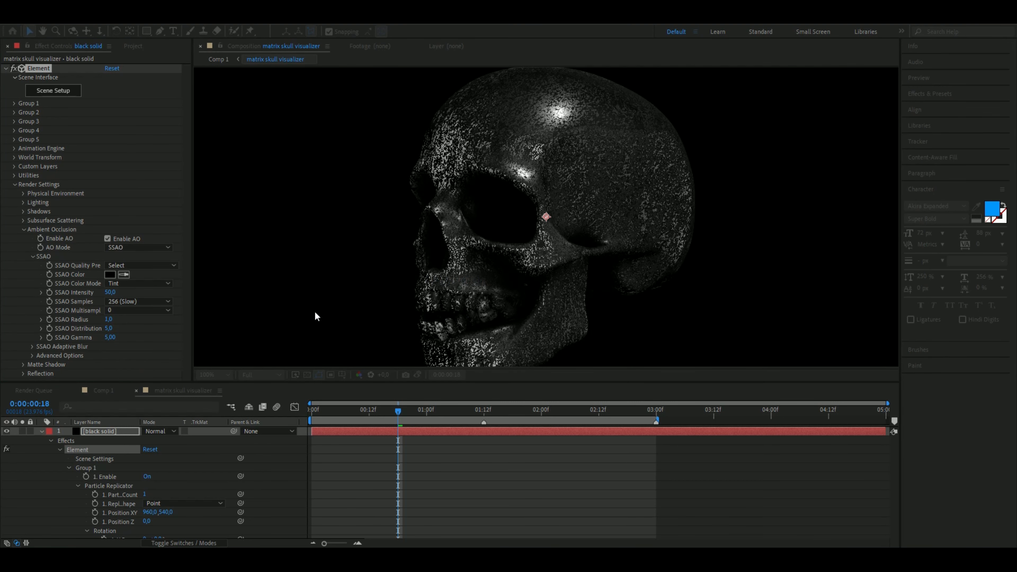
pyautogui.click(24, 229)
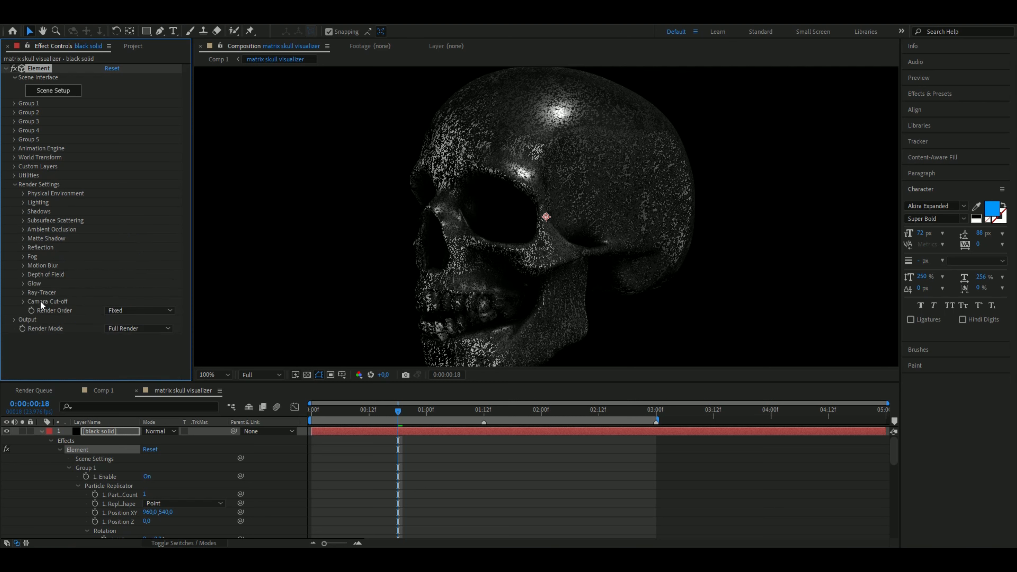
# Step: Set the Element effect's output multisampling to 32 and adjust its supersampling
pyautogui.click(14, 319)
pyautogui.scroll(-3, 61, 324)
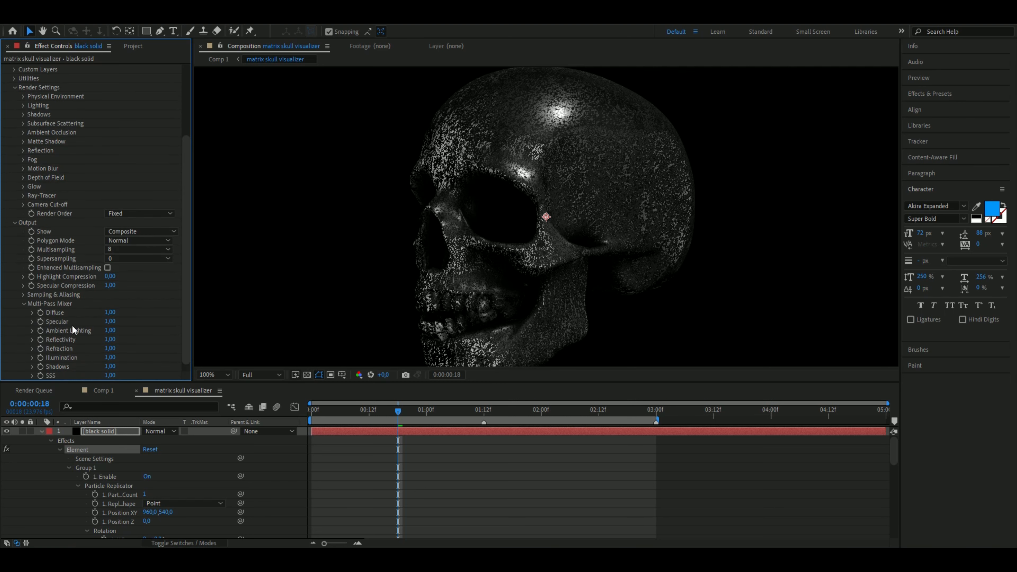
pyautogui.click(114, 250)
pyautogui.click(117, 337)
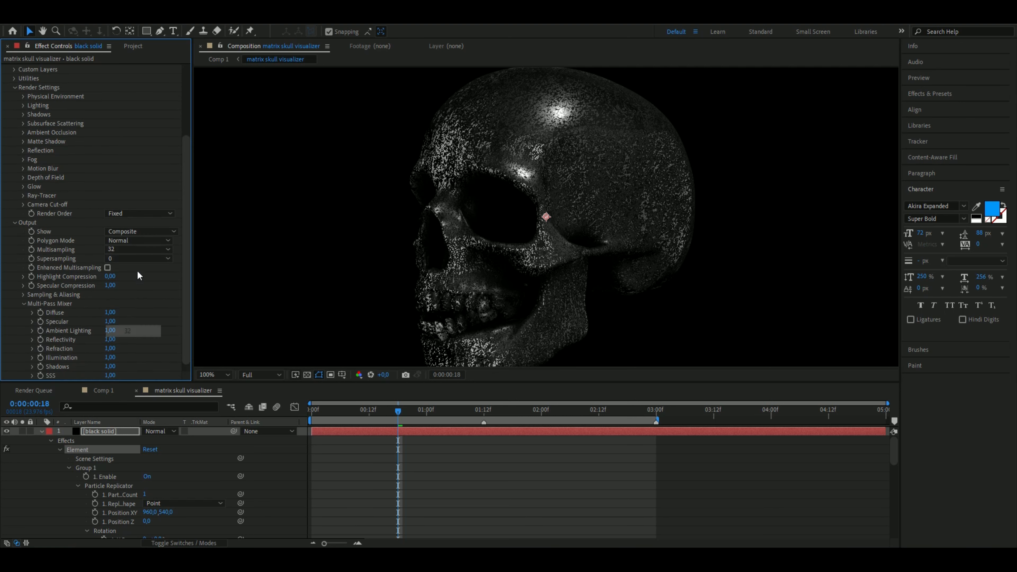
pyautogui.click(125, 259)
pyautogui.click(127, 305)
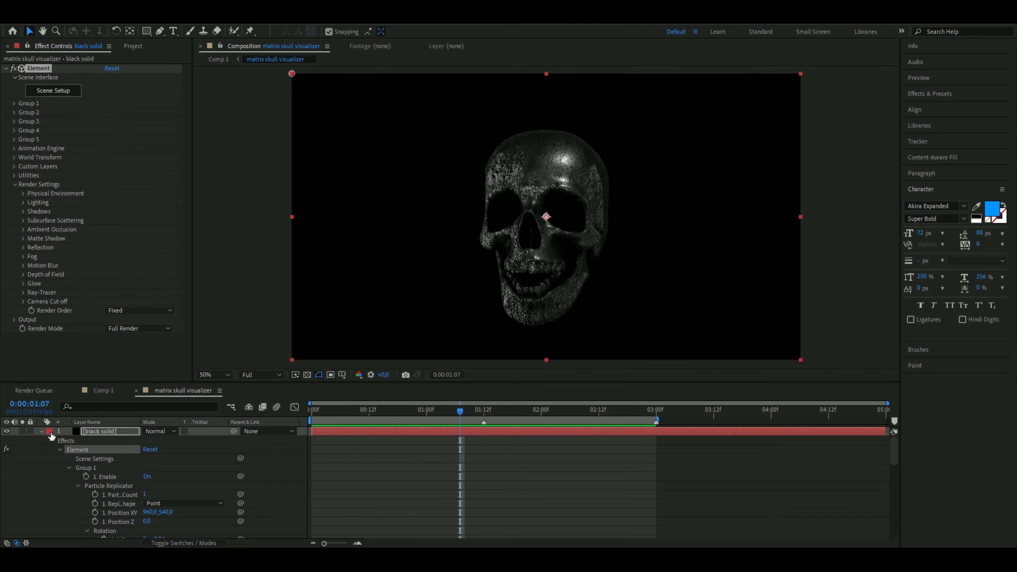
# Step: Add a new black 1920 × 1080 px solid to the composition and place it beneath the skull's solid layer
pyautogui.click(41, 431)
pyautogui.moveTo(461, 413); pyautogui.dragTo(482, 432)
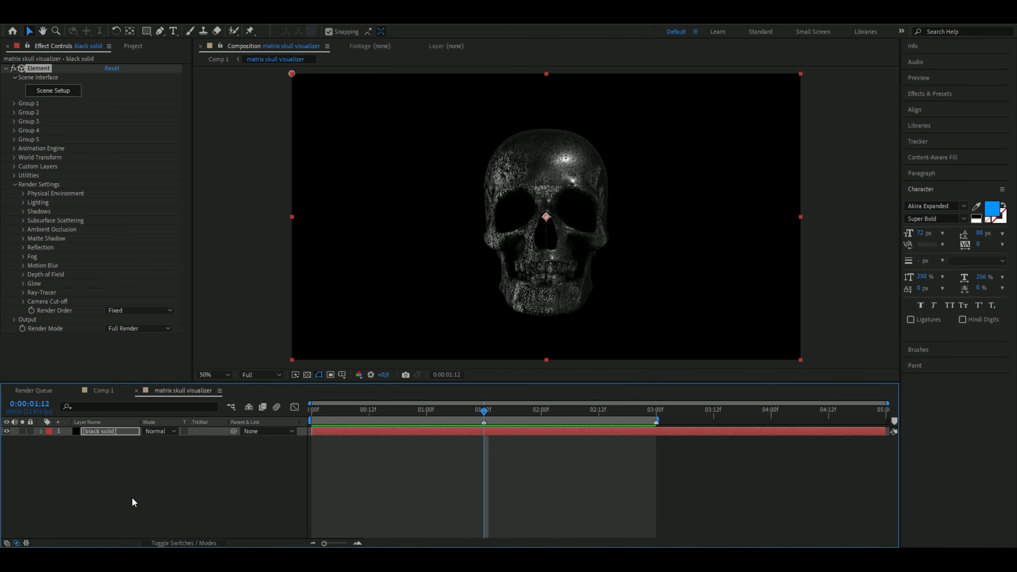
pyautogui.click(97, 511)
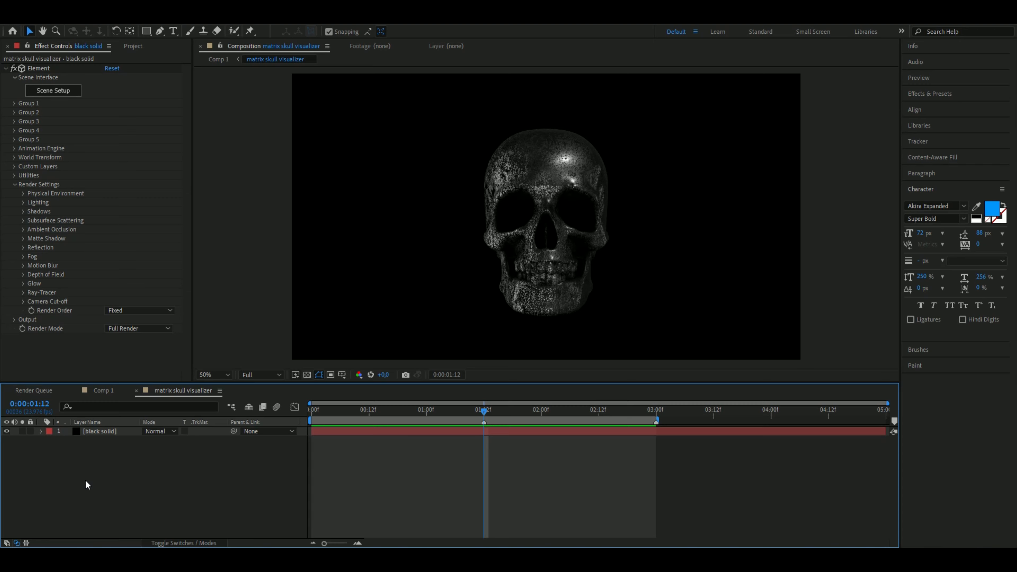
pyautogui.rightClick(105, 465)
pyautogui.moveTo(144, 335)
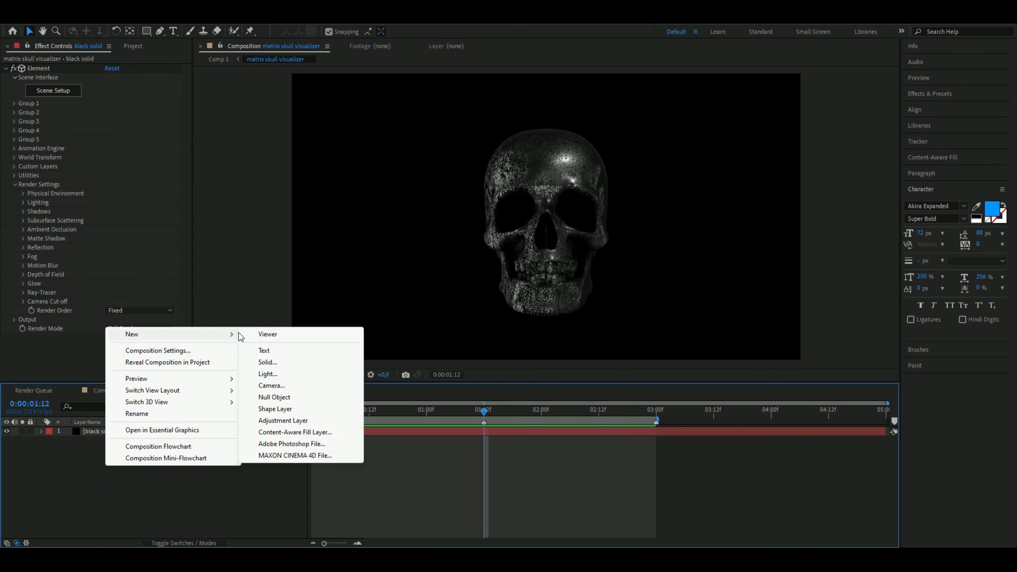
pyautogui.click(268, 362)
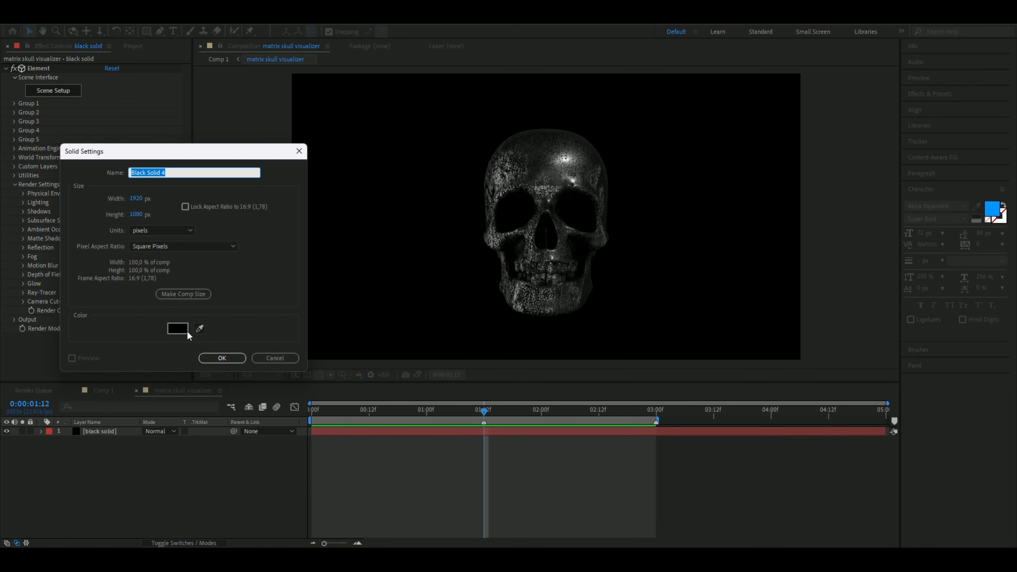
pyautogui.press('Return')
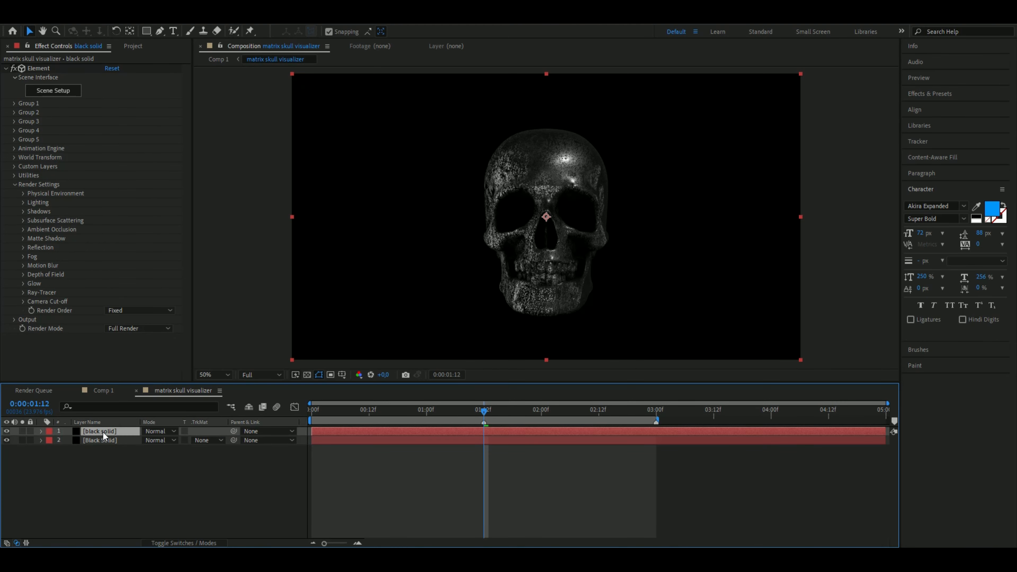
pyautogui.click(100, 441)
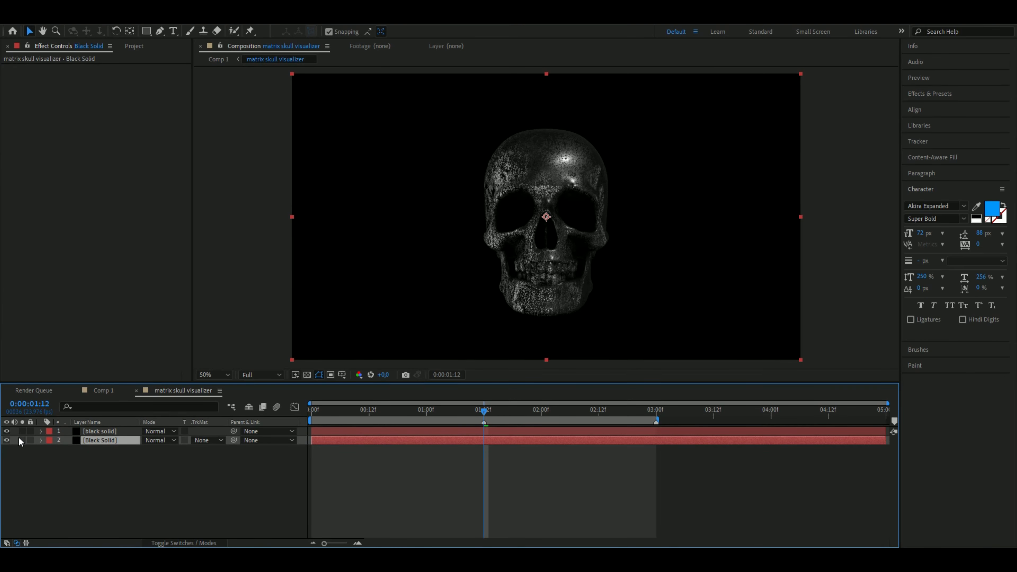
# Step: Rename the solid layer carrying the Element effect as "skull" and hide it
pyautogui.rightClick(112, 432)
pyautogui.click(164, 415)
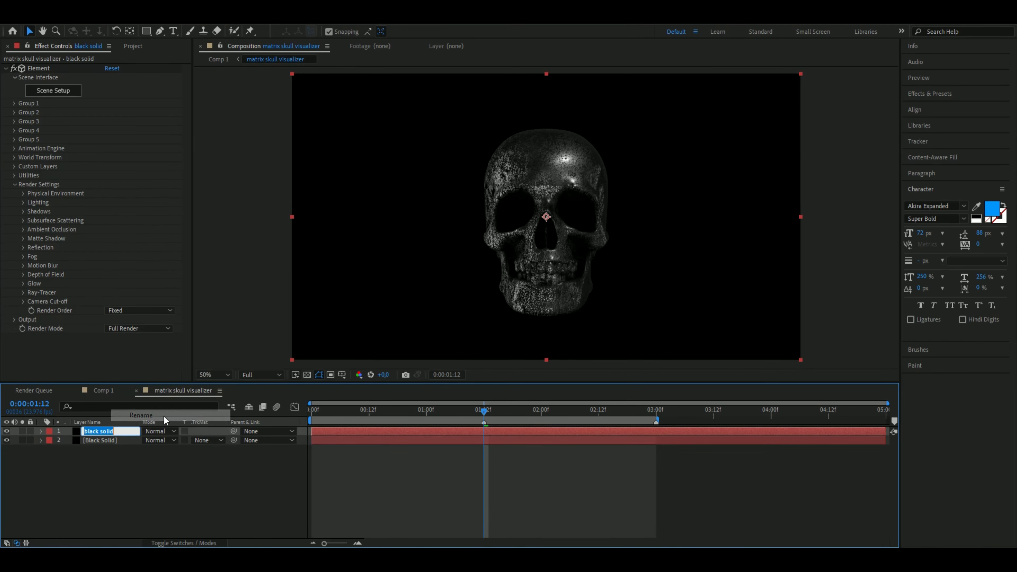
pyautogui.write('skull')
pyautogui.press('Return')
pyautogui.click(7, 432)
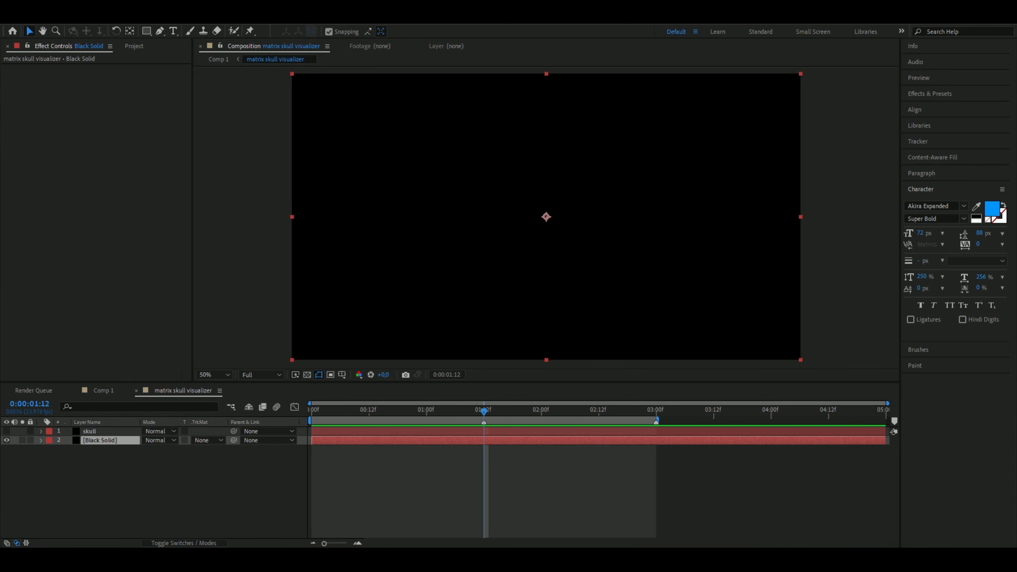
# Step: Apply the uni.VHS effect to the new black solid and load its Bad_Tracking preset
pyautogui.hotkey('ctrl', 'space')
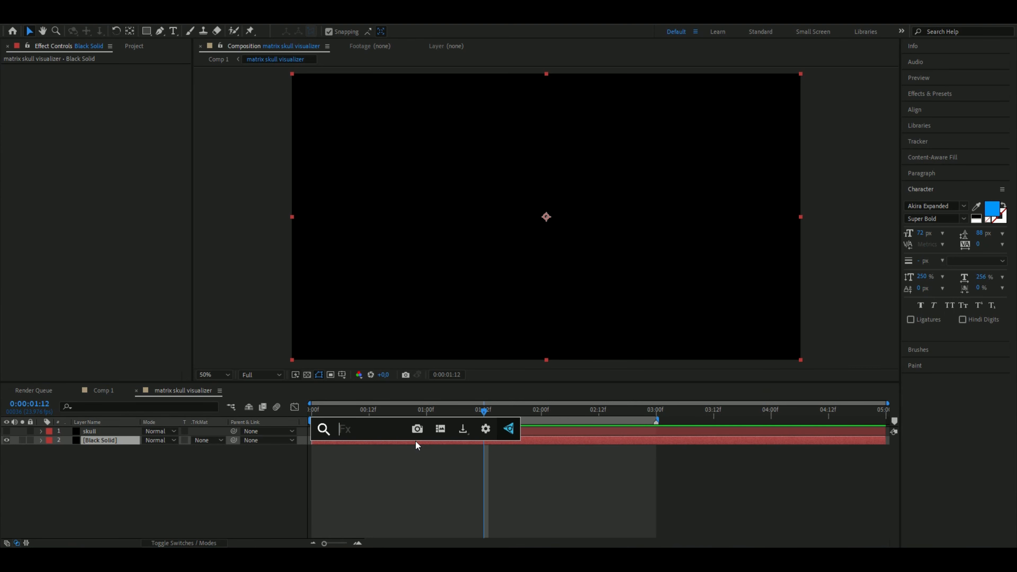
pyautogui.write('vhs')
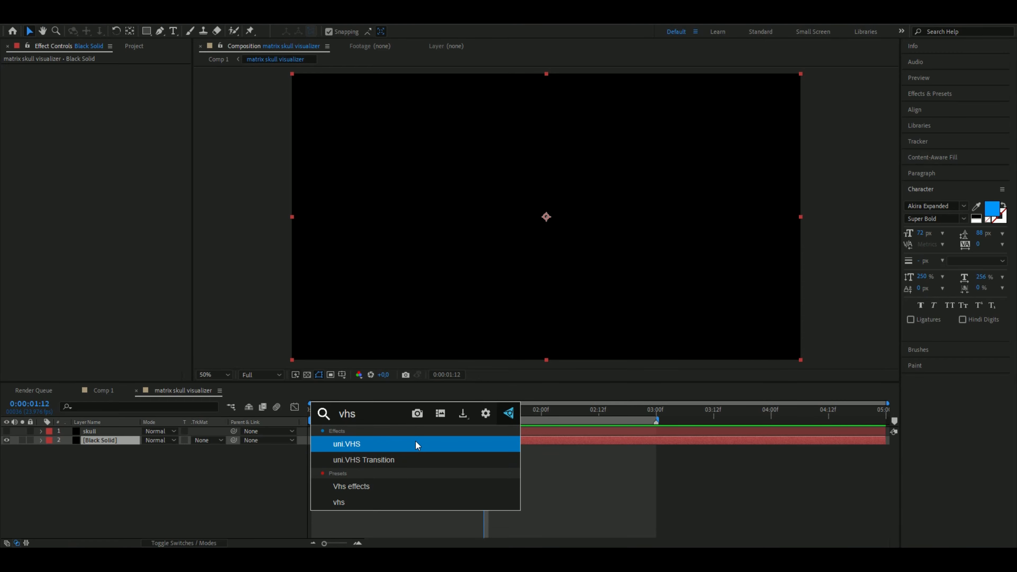
pyautogui.press('Return')
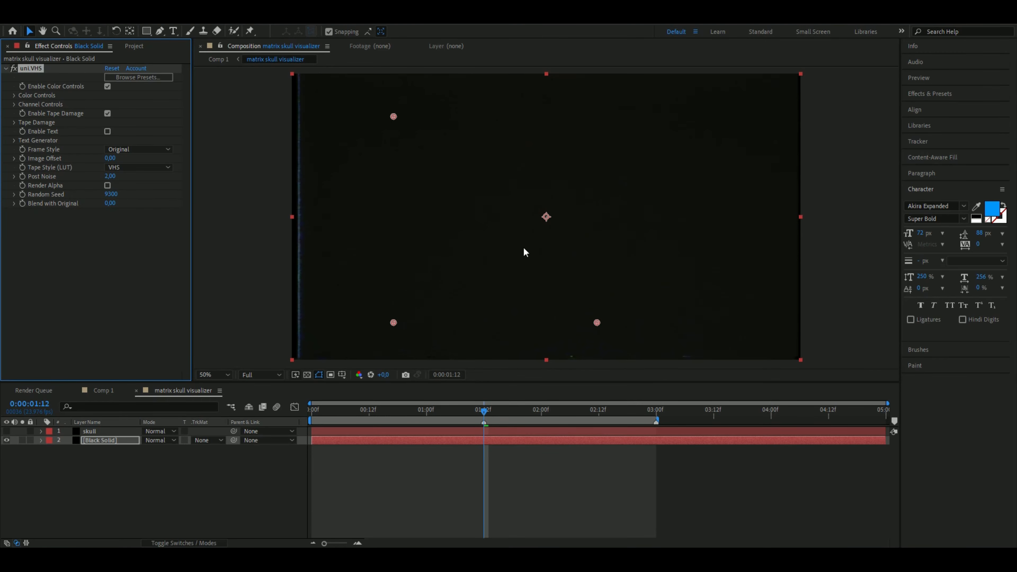
pyautogui.click(138, 76)
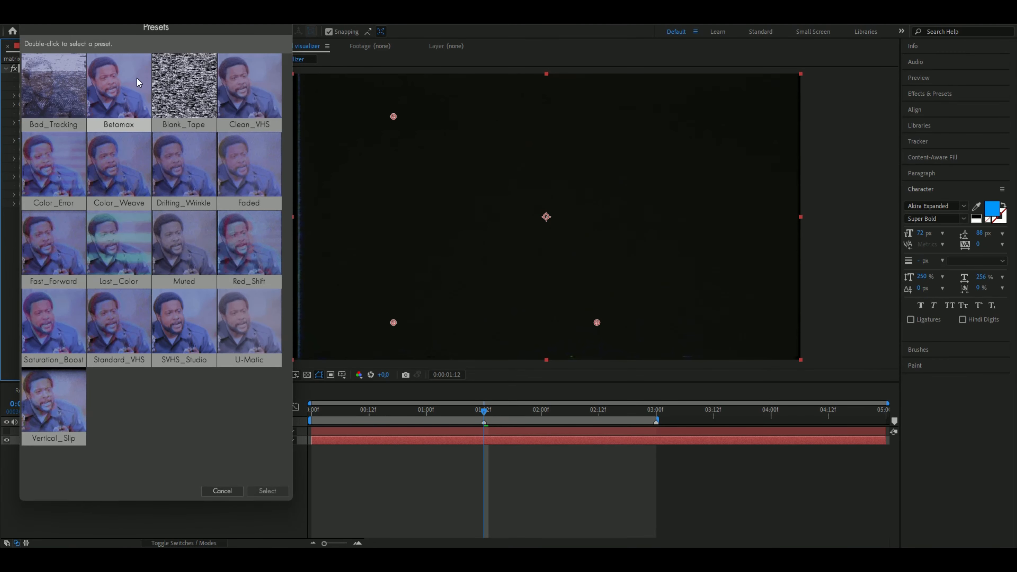
pyautogui.click(40, 96)
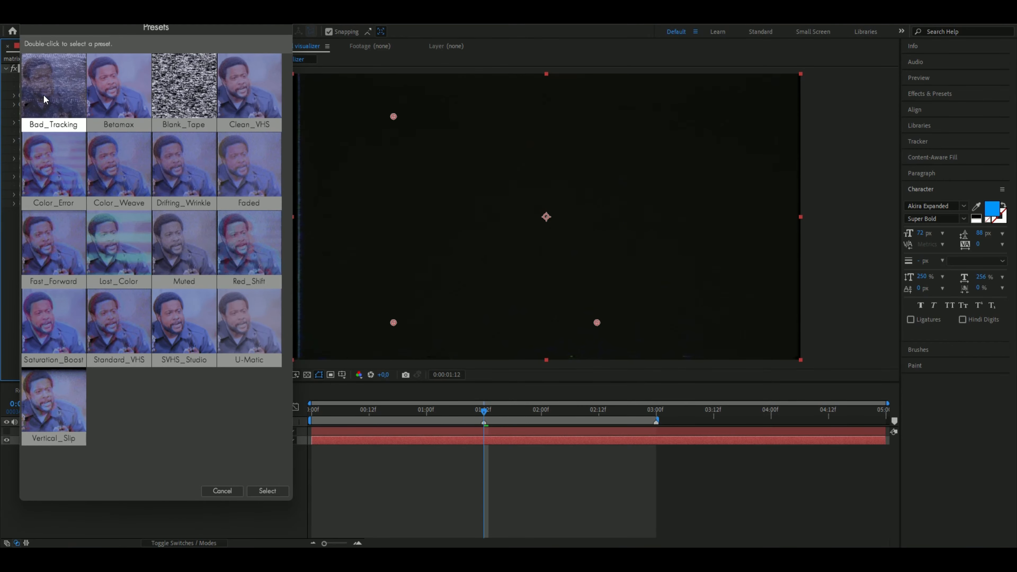
pyautogui.doubleClick(41, 100)
pyautogui.moveTo(485, 417)
pyautogui.mouseDown()
pyautogui.moveTo(395, 415)
pyautogui.moveTo(490, 412)
pyautogui.moveTo(458, 413)
pyautogui.moveTo(475, 412)
pyautogui.mouseUp()
# Step: Add a Threshold effect to the black solid, set its level to 135, and preview the noise
pyautogui.click(394, 438)
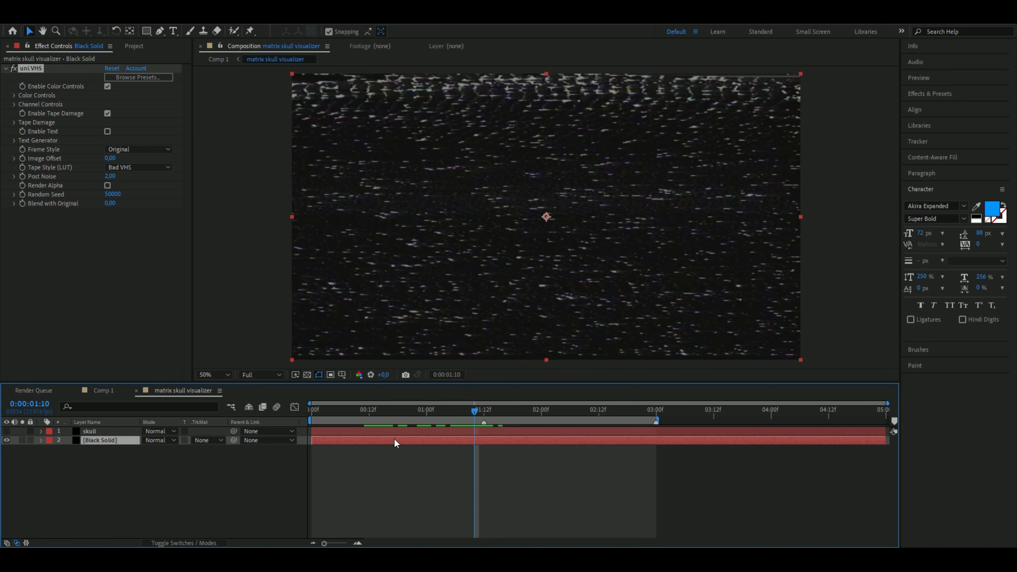
pyautogui.hotkey('ctrl', 'space')
pyautogui.write('thre')
pyautogui.press('Return')
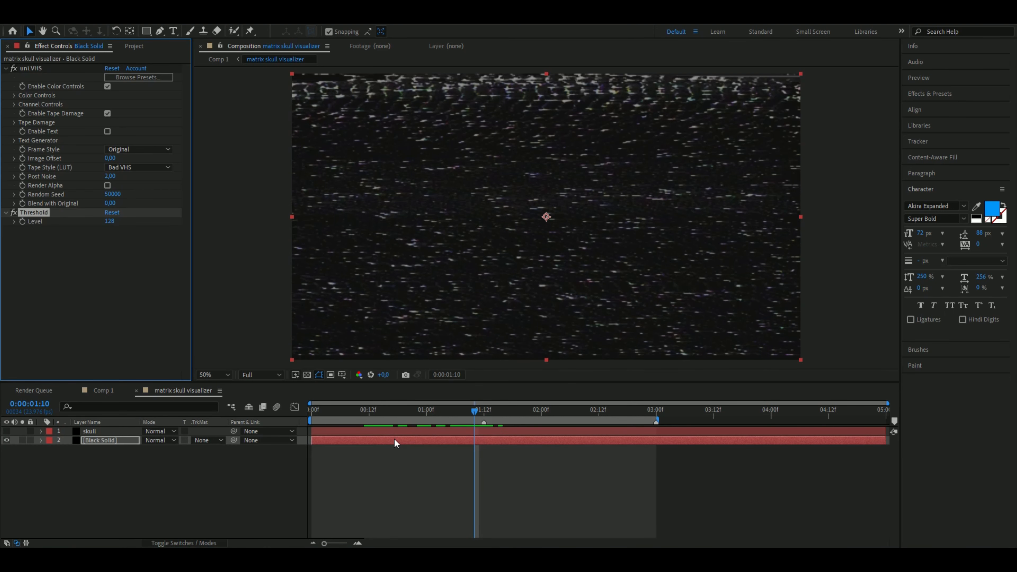
pyautogui.click(109, 221)
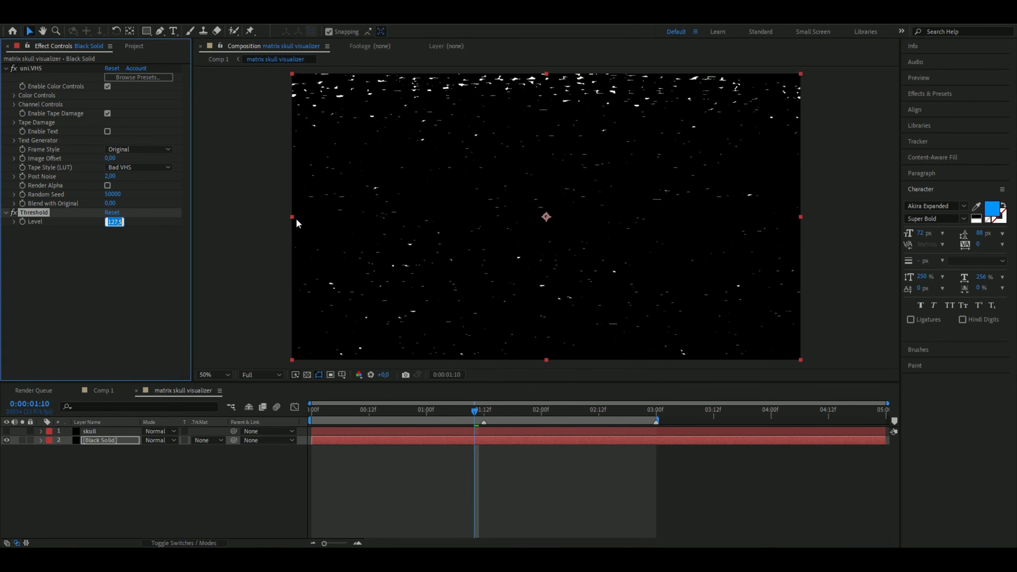
pyautogui.press('BackSpace')
pyautogui.write('135')
pyautogui.press('Return')
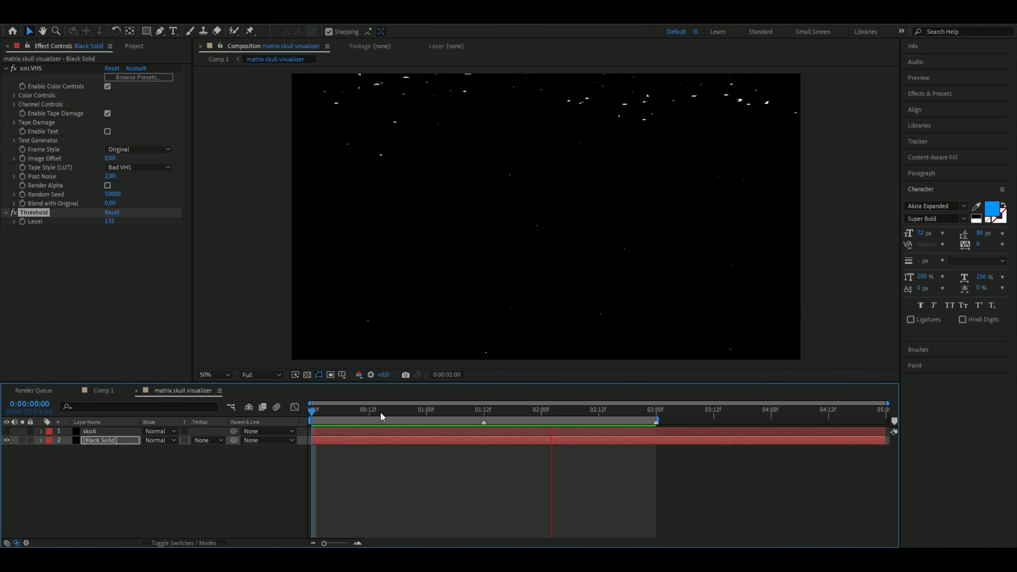
pyautogui.click(417, 412)
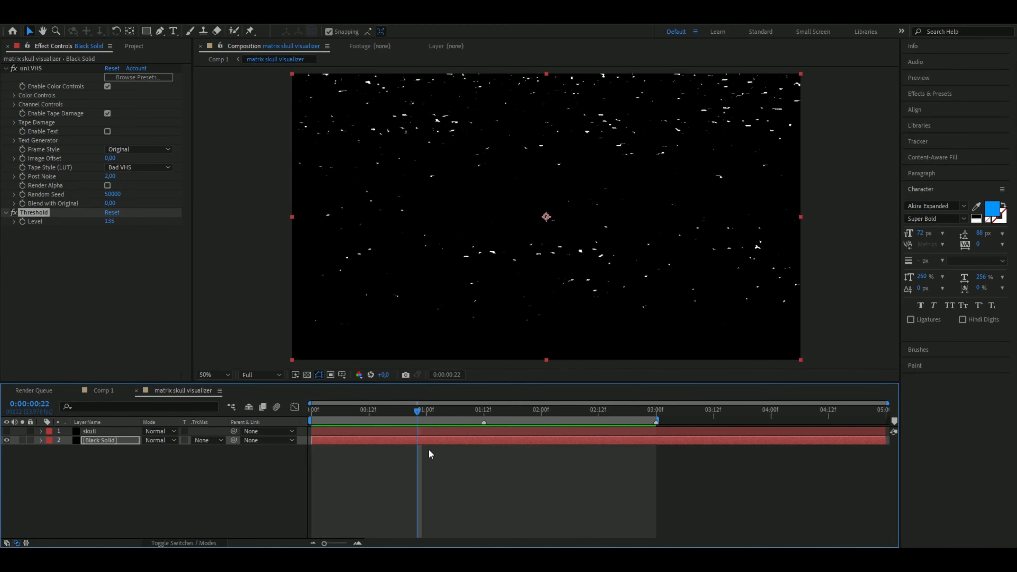
# Step: Apply the Glitchify effect to the black solid, preview it, and make the skull layer visible again
pyautogui.click(429, 441)
pyautogui.hotkey('ctrl', 'space')
pyautogui.write('gl')
pyautogui.press('Return')
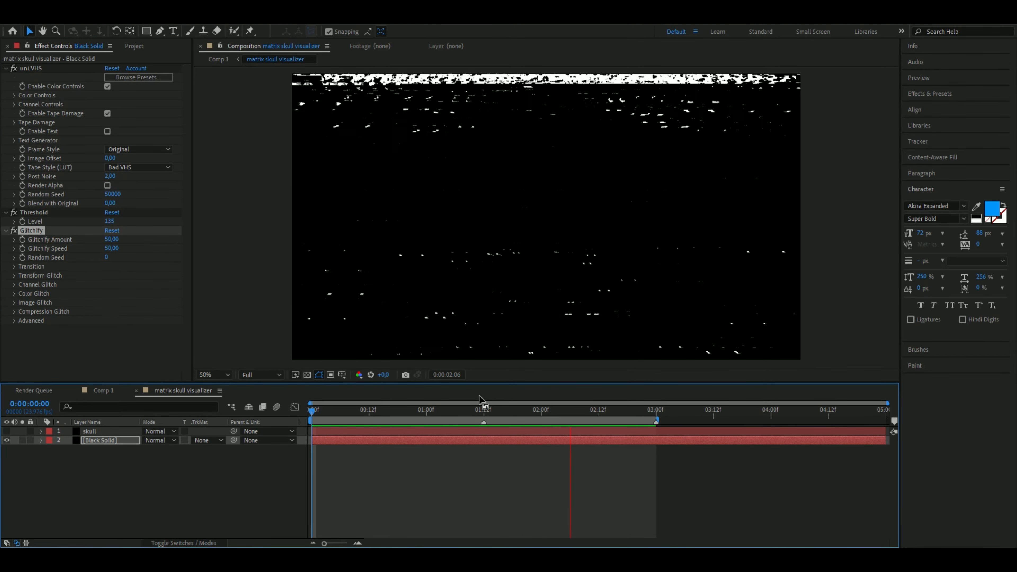
pyautogui.press('space')
pyautogui.moveTo(354, 417); pyautogui.dragTo(383, 415)
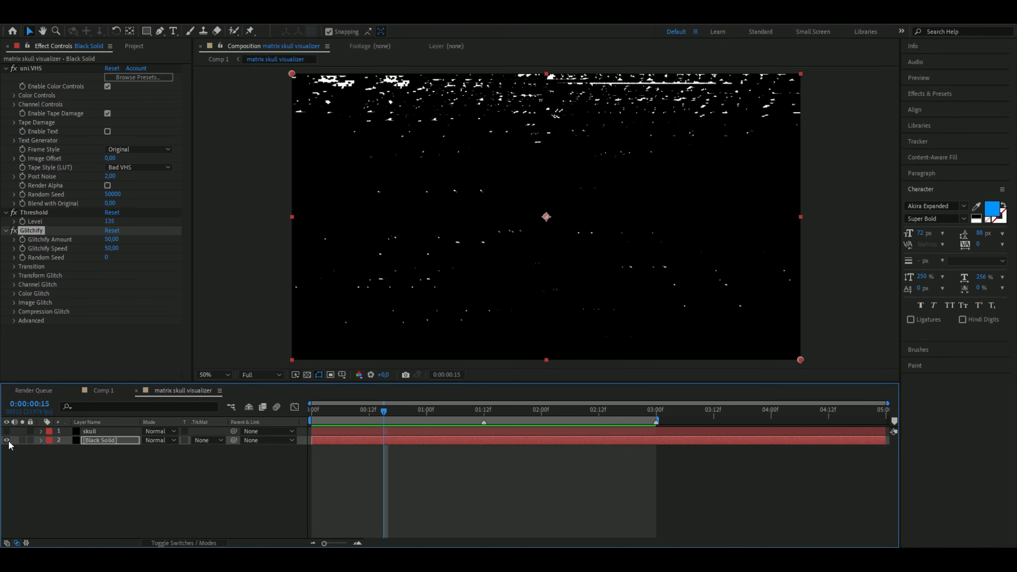
pyautogui.click(6, 431)
# Step: Add an adjustment layer above all layers and apply the omino diffusion effect to it
pyautogui.click(115, 467)
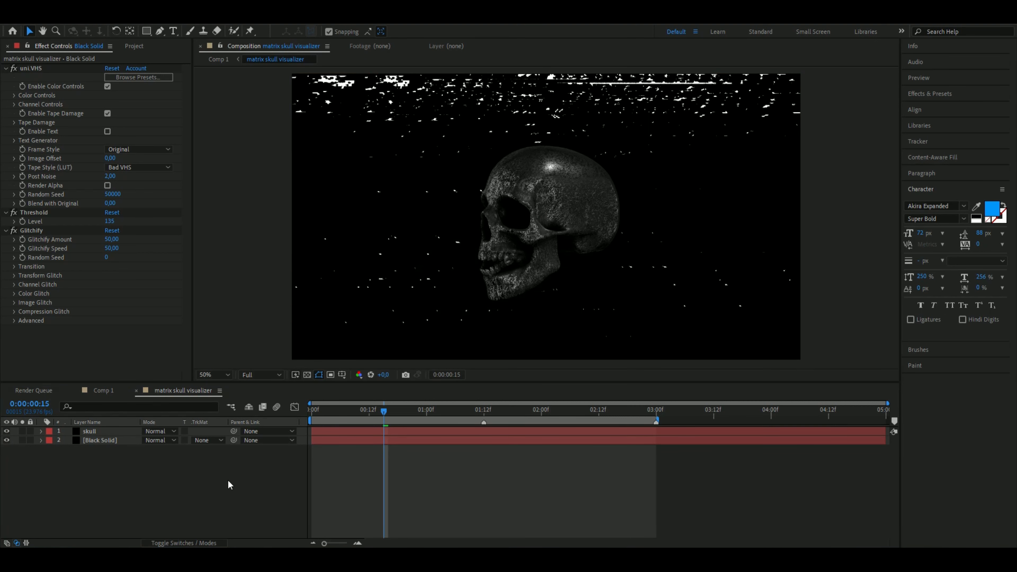
pyautogui.hotkey('ctrl', 'alt', 'y')
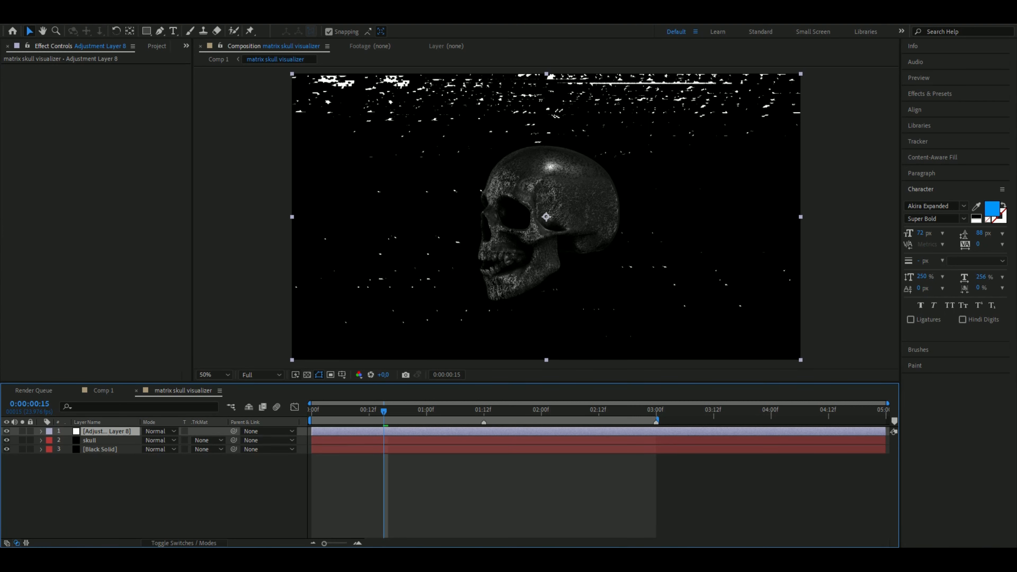
pyautogui.hotkey('ctrl', 'space')
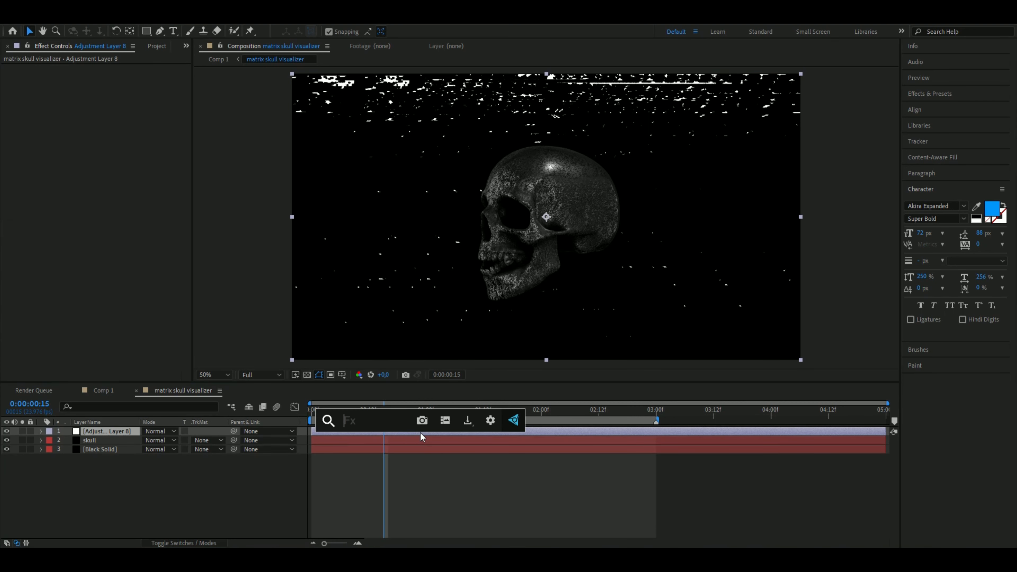
pyautogui.write('om')
pyautogui.press('Down')
pyautogui.press('Return')
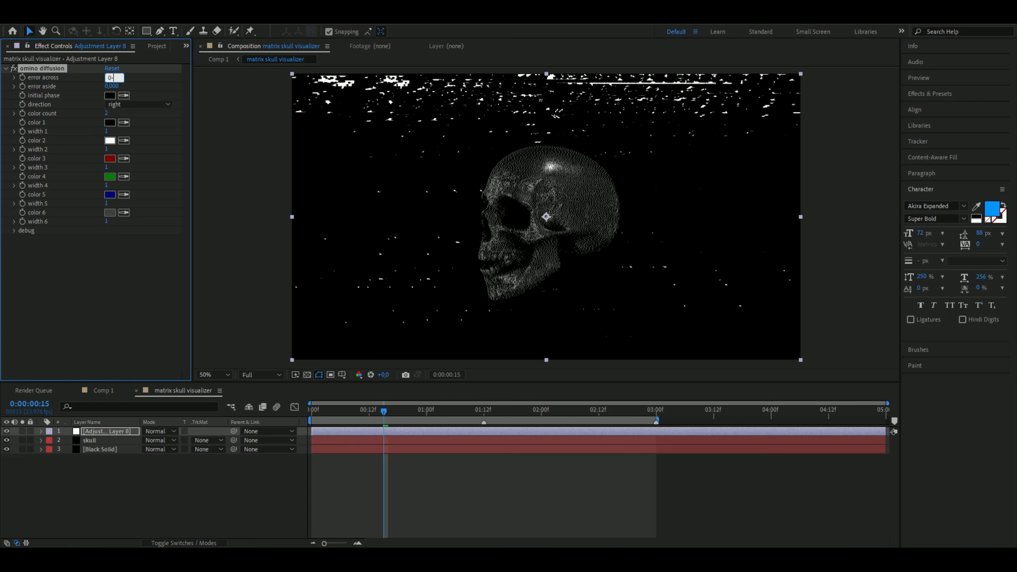
# Step: Set the omino diffusion effect's error across to 0.7 and error aside to 0.05
pyautogui.write('0.7')
pyautogui.press('Return')
pyautogui.click(111, 86)
pyautogui.write('0.05')
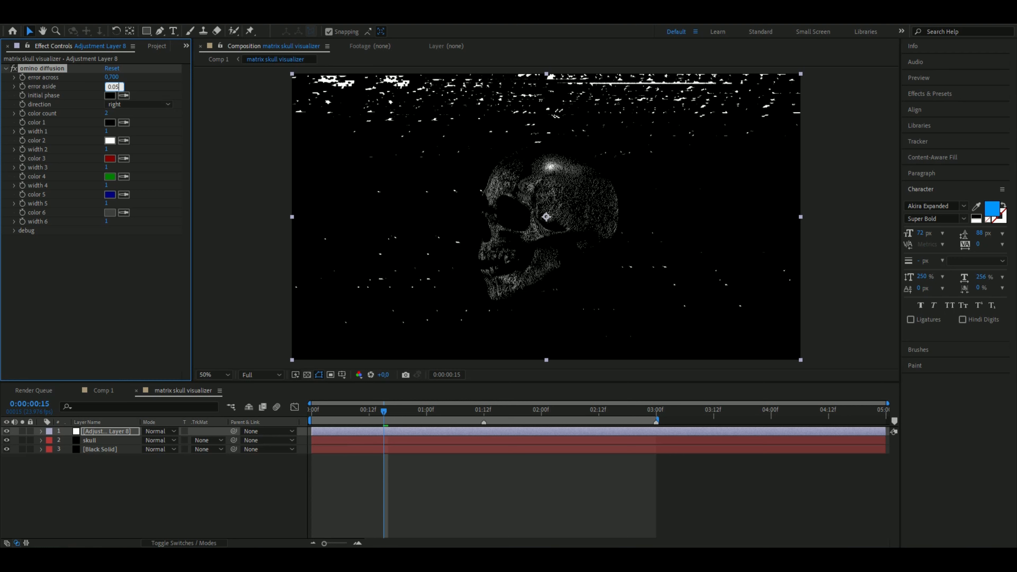
pyautogui.press('Return')
# Step: Set the omino diffusion color count to 6 and width 1 to 32
pyautogui.moveTo(106, 113); pyautogui.dragTo(328, 107)
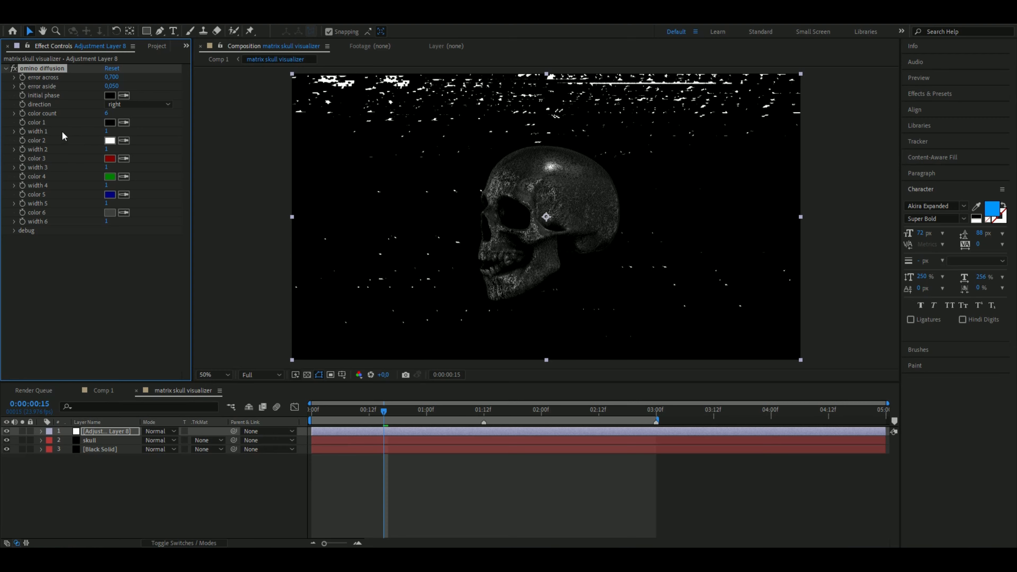
pyautogui.click(106, 131)
pyautogui.write('32')
pyautogui.press('Return')
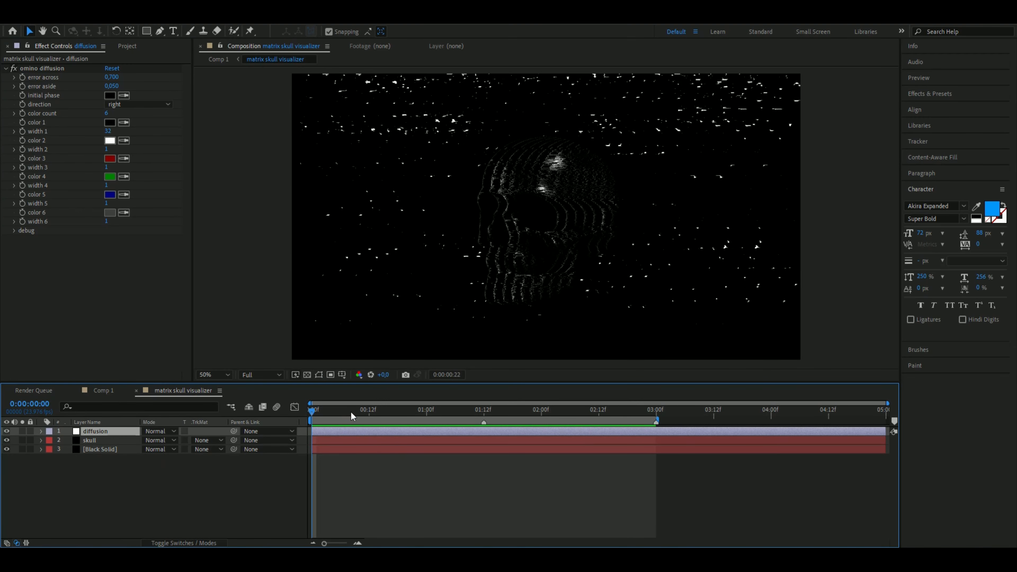
# Step: Apply the Deep Glow effect to the diffusion adjustment layer and set its radius to 1012
pyautogui.moveTo(351, 411); pyautogui.dragTo(368, 411)
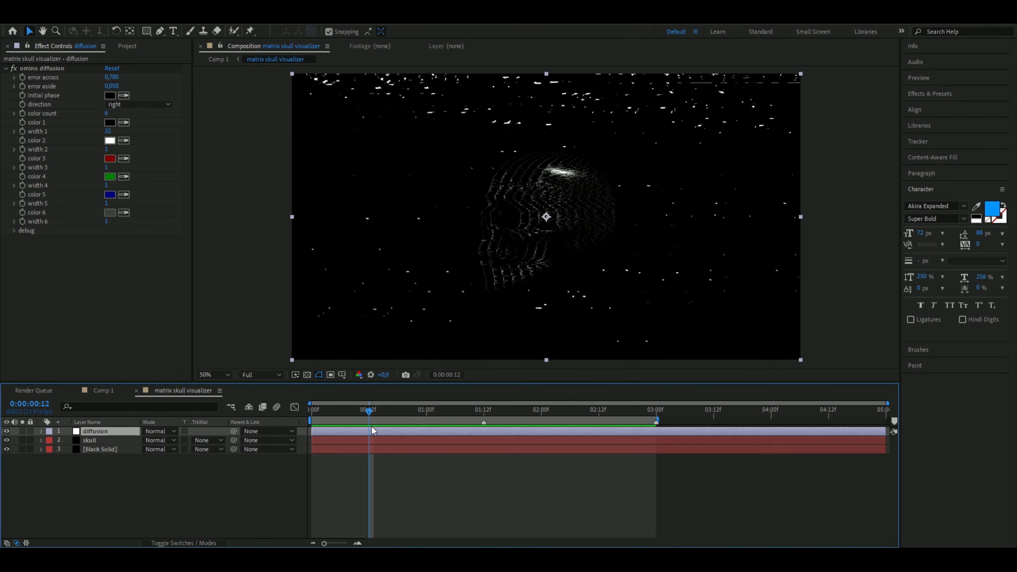
pyautogui.hotkey('ctrl', 'space')
pyautogui.write('d')
pyautogui.press('Return')
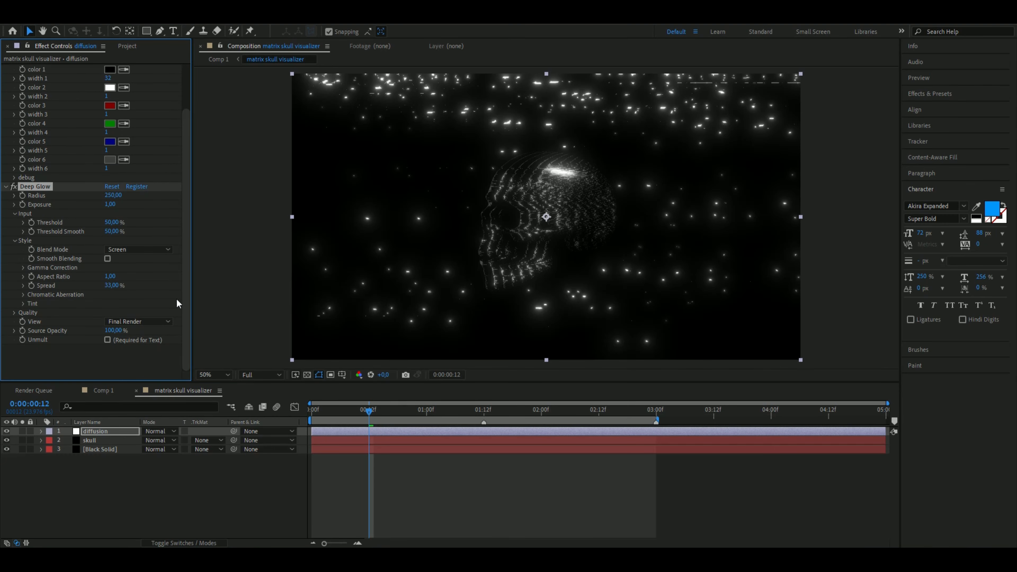
pyautogui.click(113, 195)
pyautogui.write('1012')
pyautogui.press('Return')
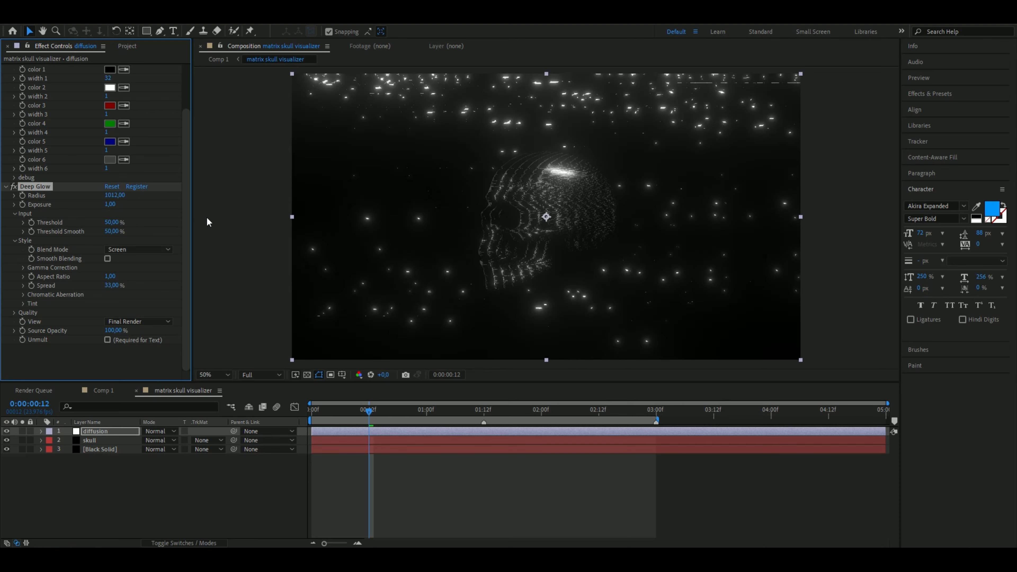
# Step: Enable smooth blending for Deep Glow, lower its threshold to 0%, and preview the animation
pyautogui.click(106, 258)
pyautogui.moveTo(108, 222); pyautogui.dragTo(25, 224)
pyautogui.click(425, 413)
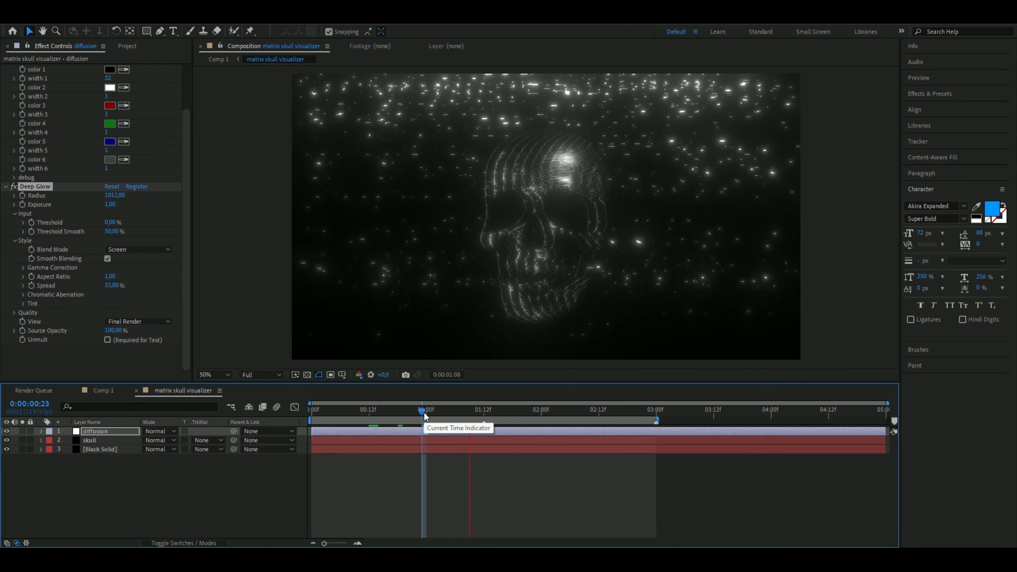
pyautogui.press('space')
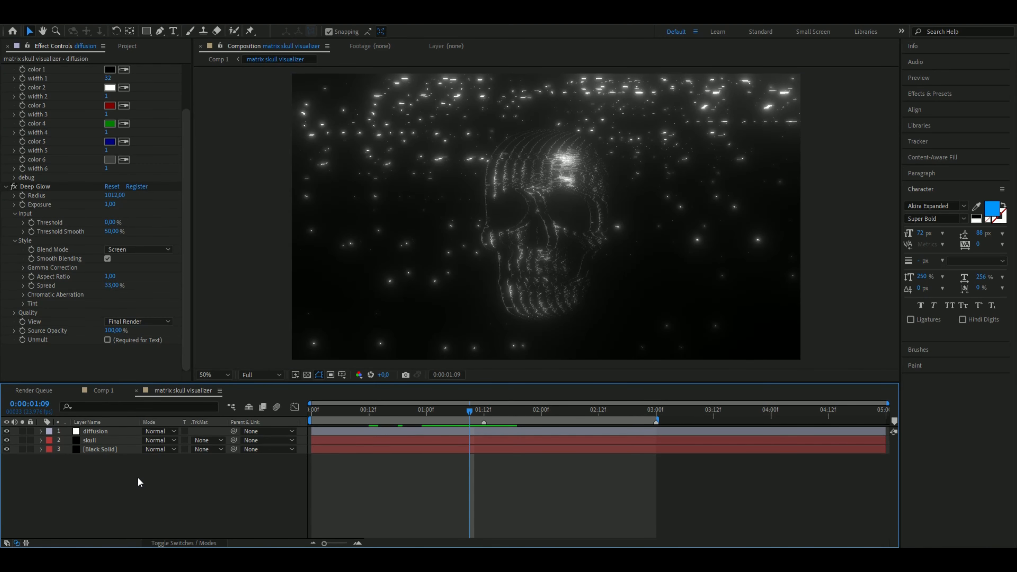
# Step: Add an adjustment layer above all layers and apply the 4-Color Gradient effect to it
pyautogui.hotkey('ctrl', 'alt', 'y')
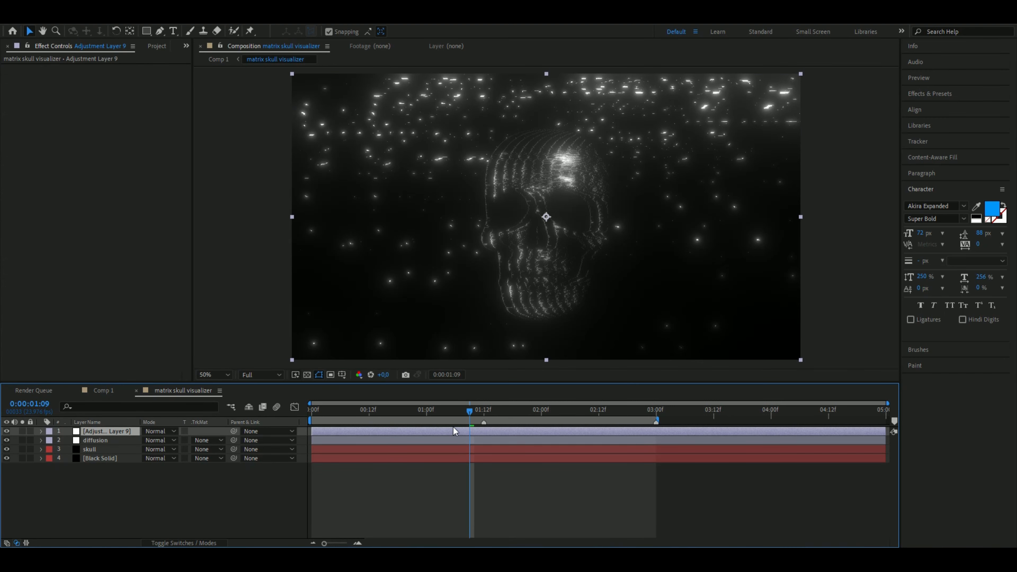
pyautogui.hotkey('ctrl', 'space')
pyautogui.write('4')
pyautogui.press('Return')
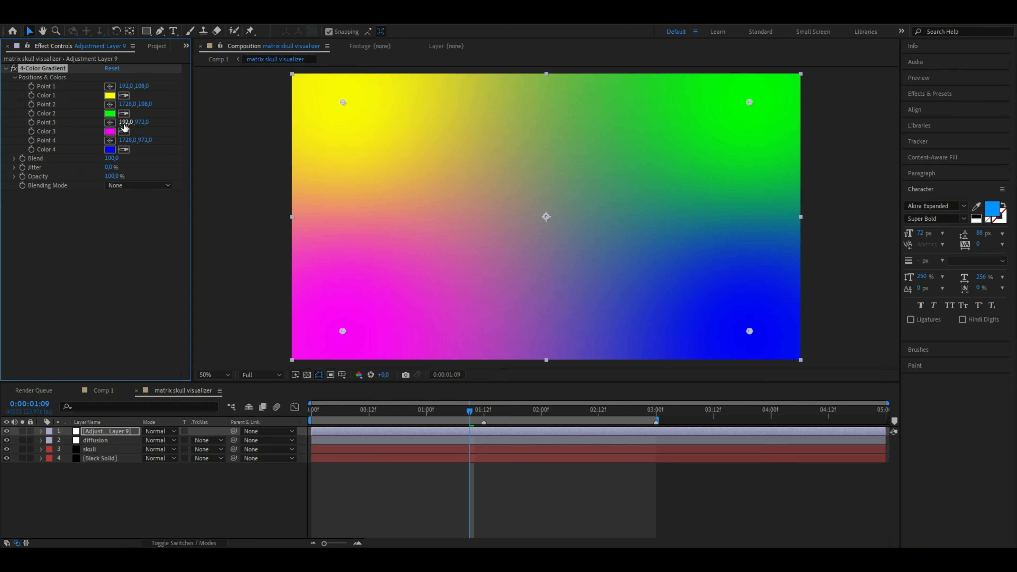
# Step: Set all four colors of the 4-Color Gradient to the same bright green
pyautogui.click(125, 133)
pyautogui.click(111, 114)
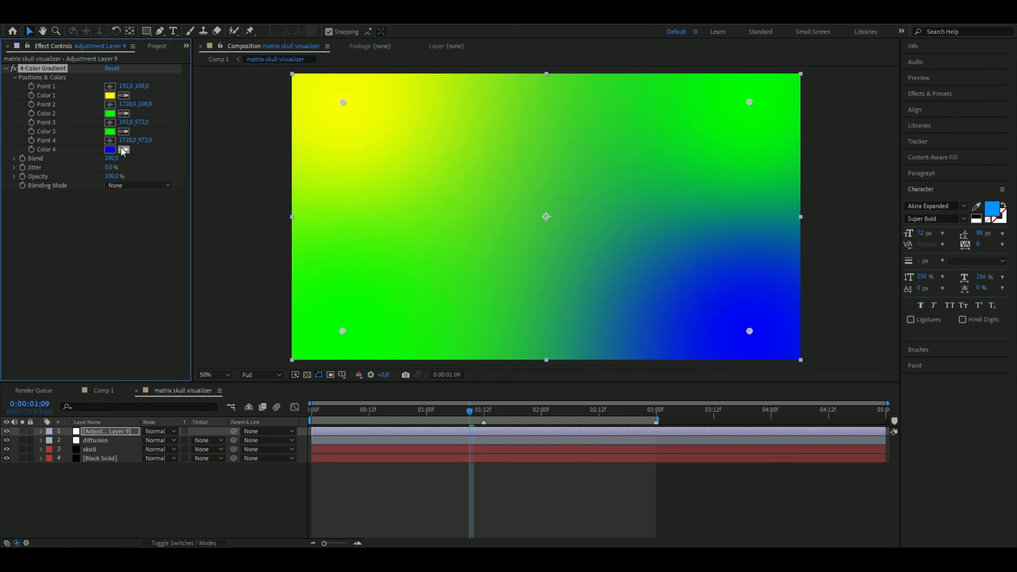
pyautogui.click(111, 133)
pyautogui.click(124, 96)
pyautogui.click(110, 114)
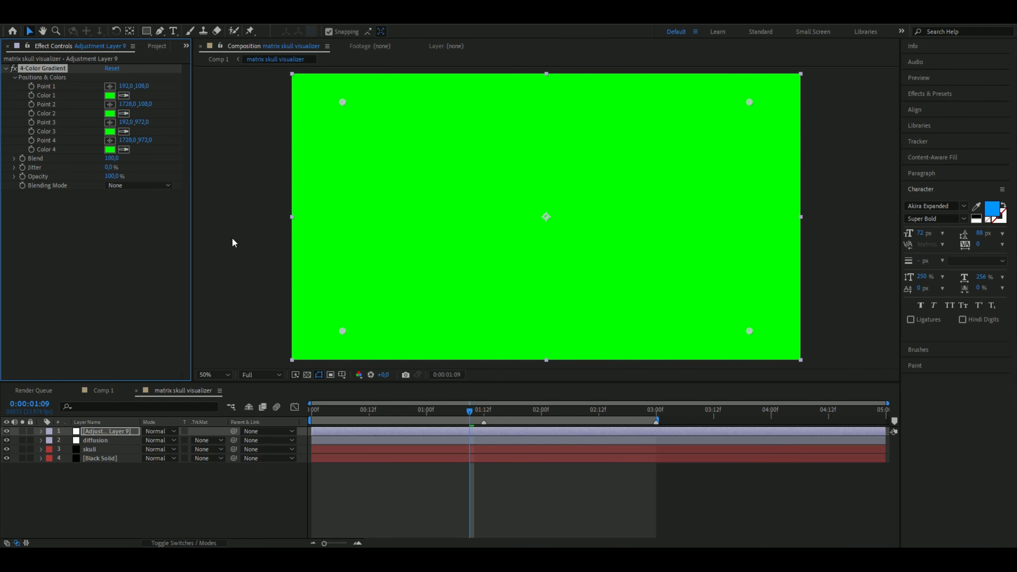
# Step: Set the 4-Color Gradient's blending mode to Color and preview the green-tinted composition
pyautogui.click(137, 186)
pyautogui.click(132, 407)
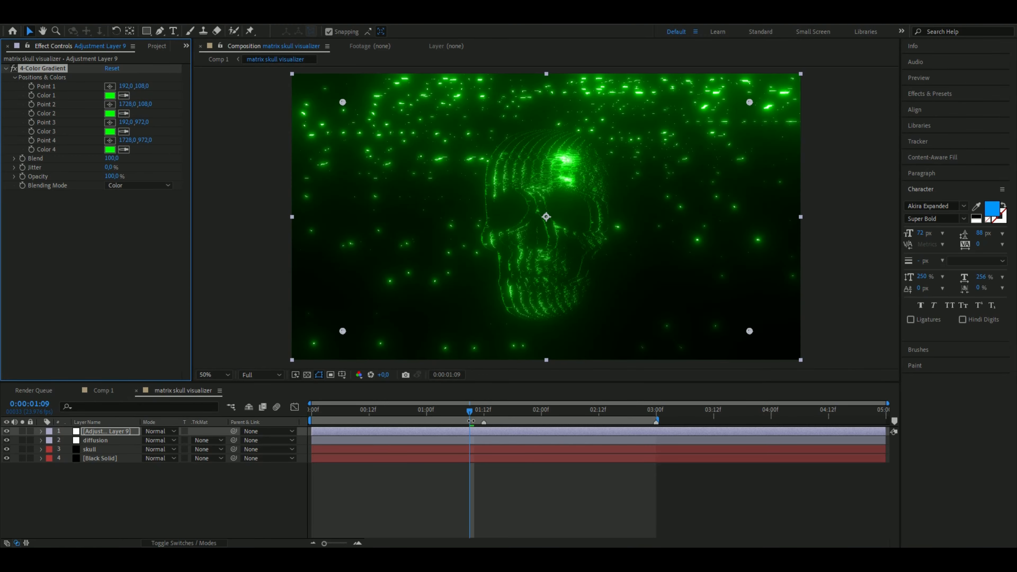
pyautogui.moveTo(471, 421); pyautogui.dragTo(406, 410)
pyautogui.press('space')
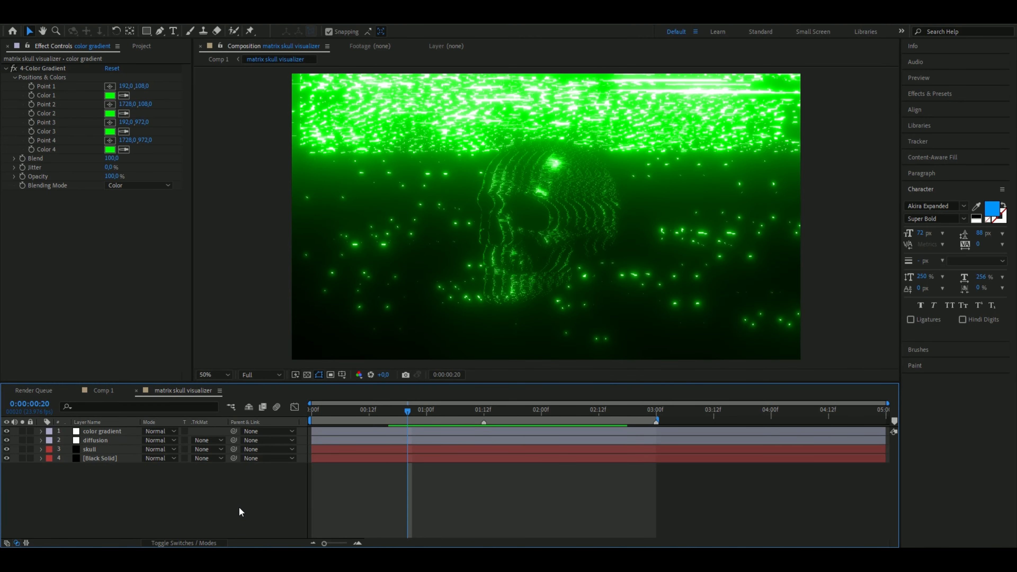
# Step: Add another adjustment layer above the color gradient layer and apply AE Pixel Sorter to it
pyautogui.hotkey('ctrl', 'alt', 'y')
pyautogui.hotkey('ctrl', 'space')
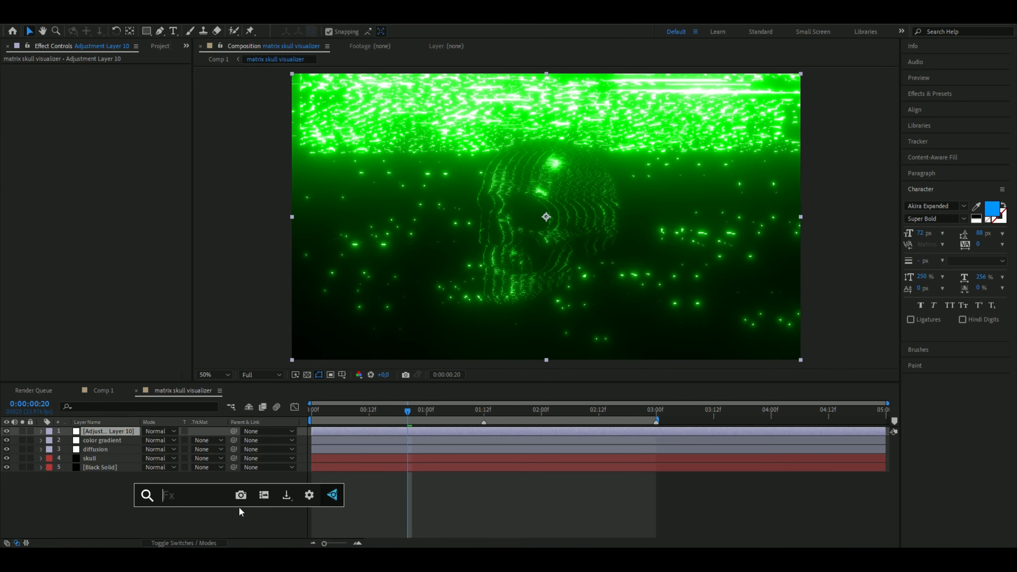
pyautogui.write('pixel')
pyautogui.press('Return')
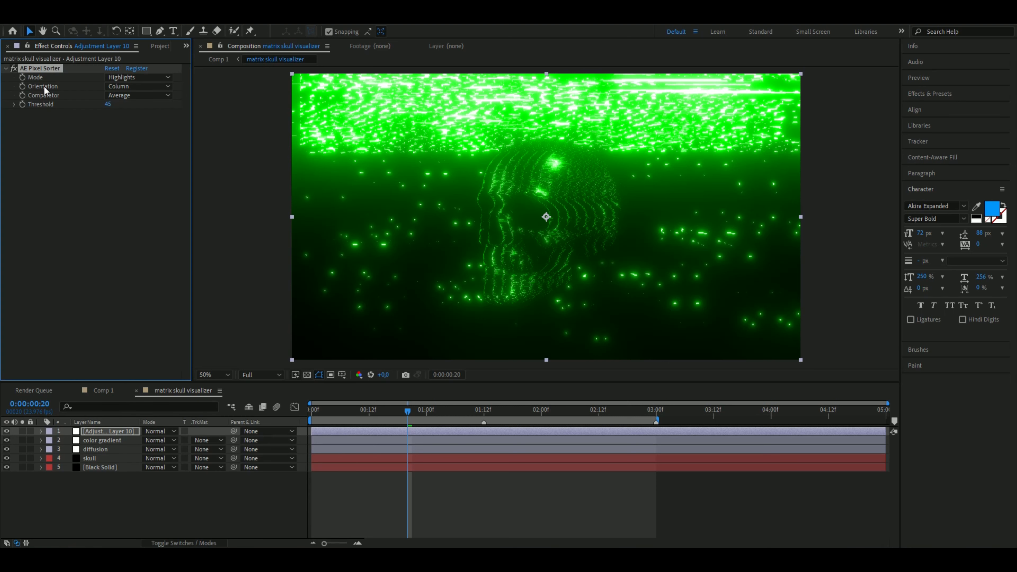
# Step: Set AE Pixel Sorter's orientation to Row and its threshold to 220
pyautogui.click(109, 86)
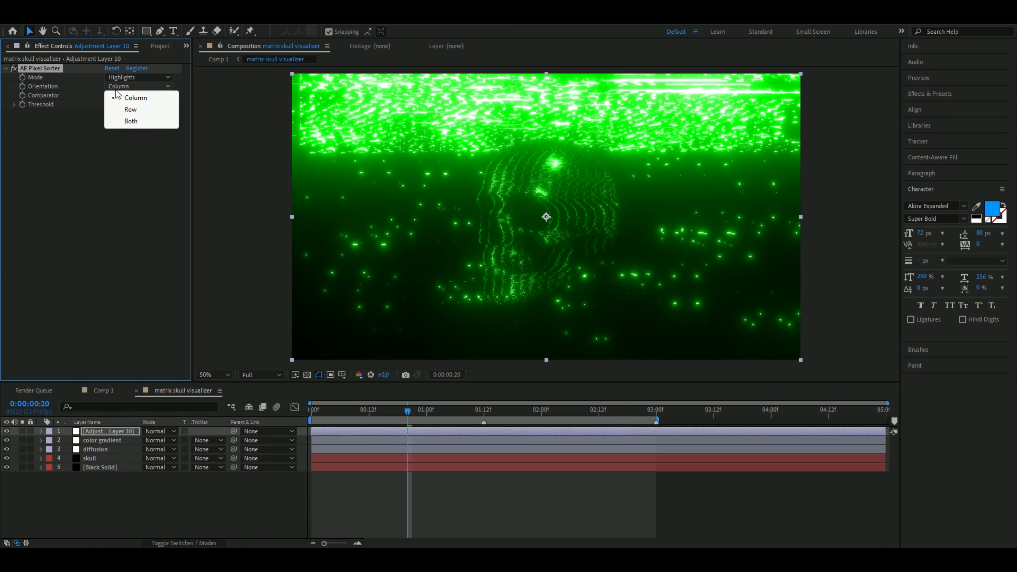
pyautogui.click(116, 92)
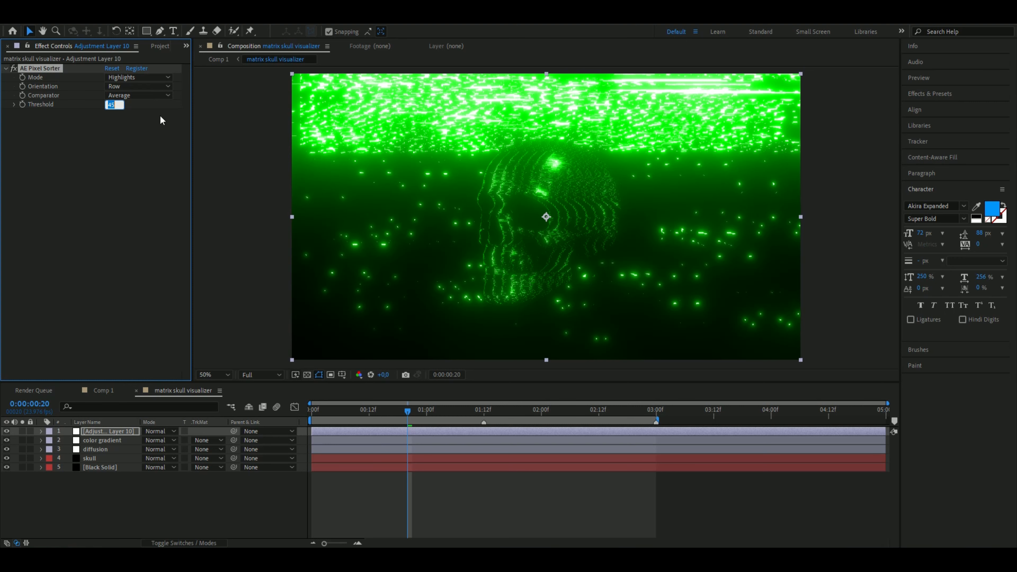
pyautogui.write('22')
pyautogui.write('0')
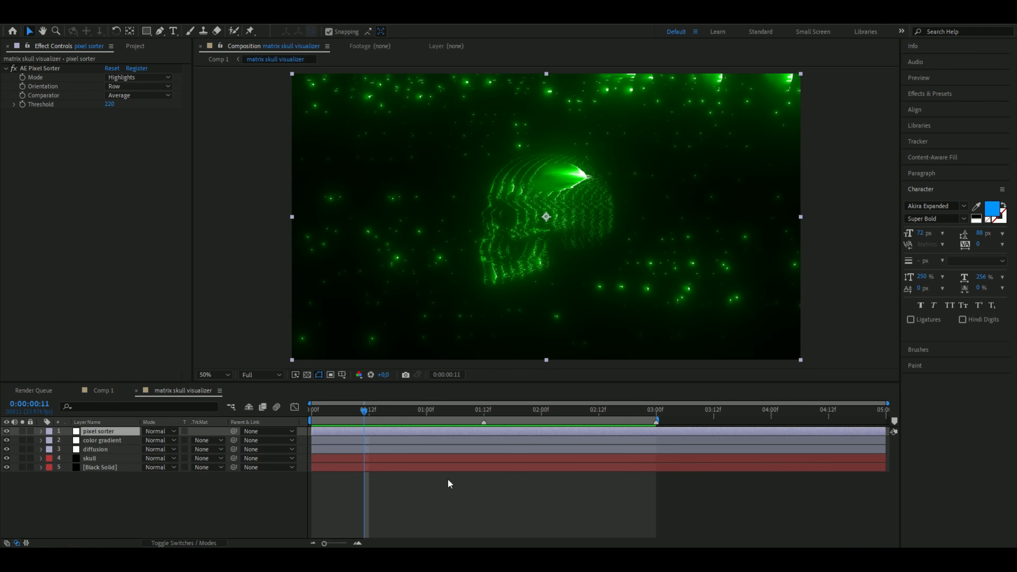
# Step: Add an adjustment layer above the pixel sorter layer and apply the CRT preset to it
pyautogui.click(167, 483)
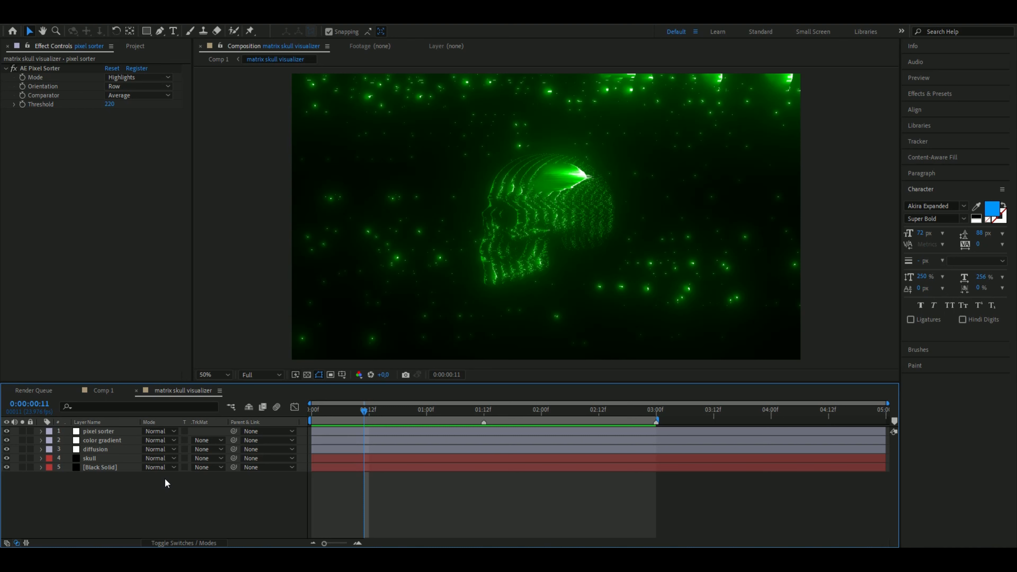
pyautogui.hotkey('ctrl', 'alt', 'y')
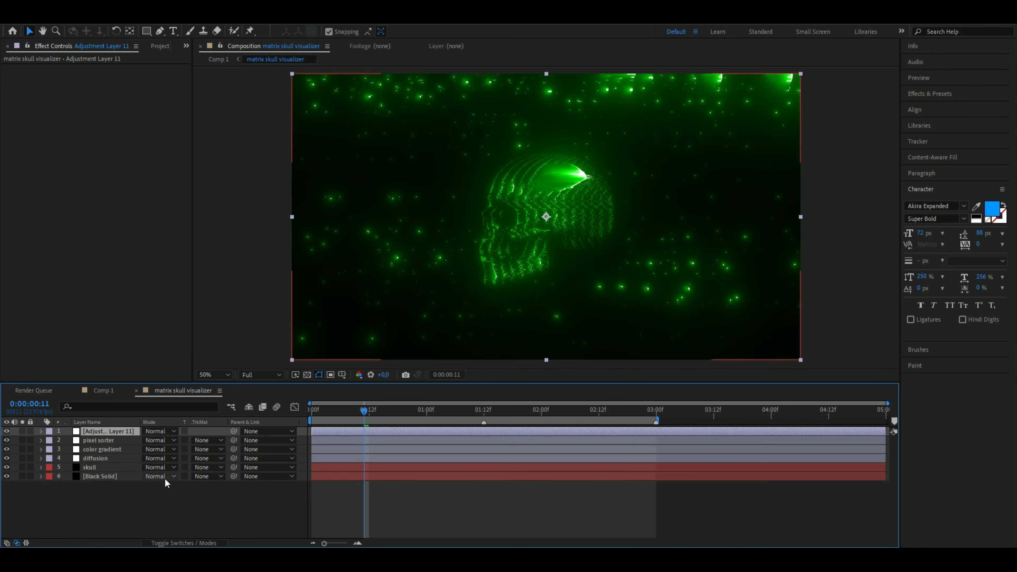
pyautogui.hotkey('ctrl', 'space')
pyautogui.write('crt')
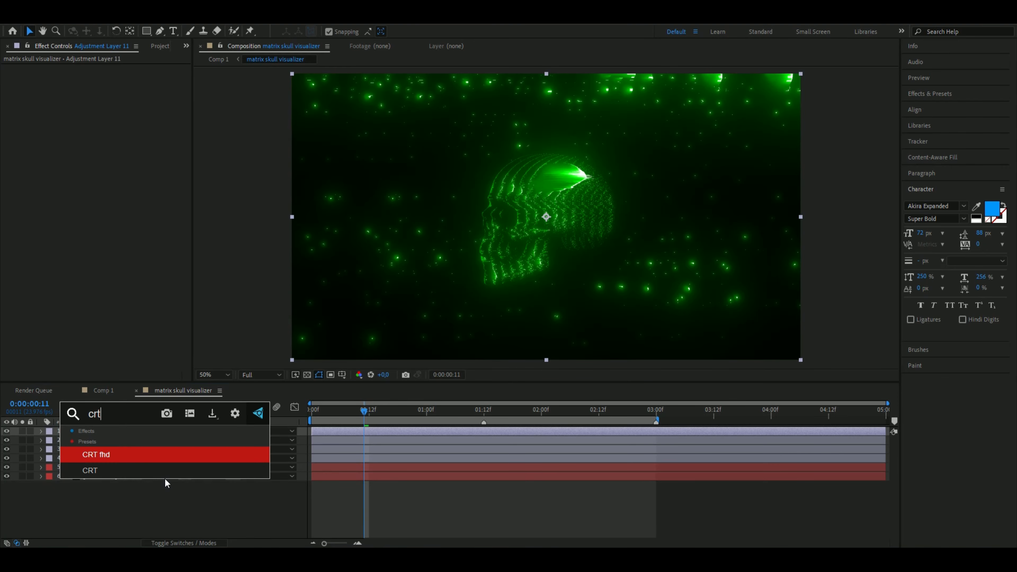
pyautogui.press('Return')
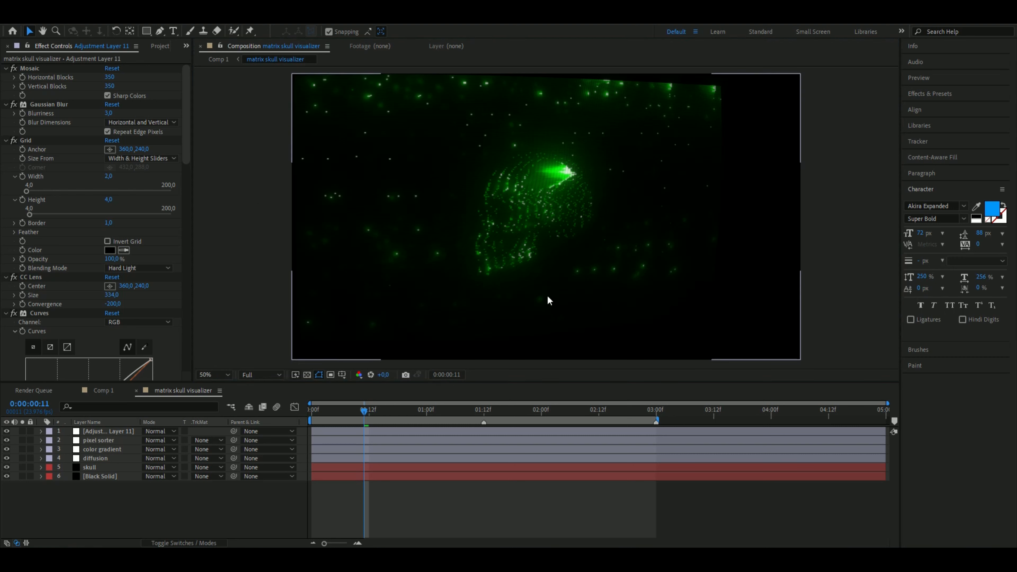
# Step: Set the CC Lens center to 960, 540 on the CRT adjustment layer
pyautogui.click(126, 286)
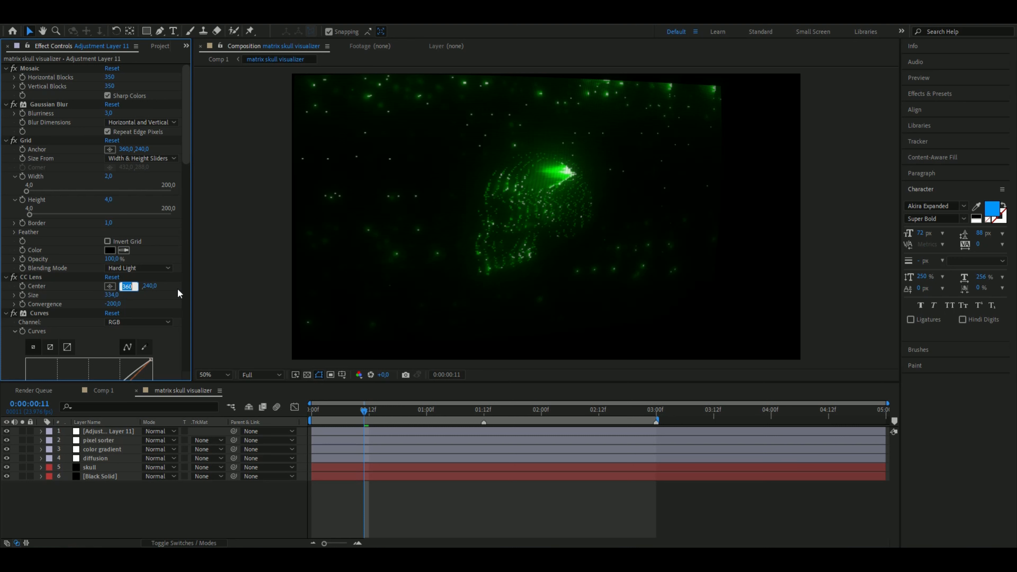
pyautogui.write('960')
pyautogui.press('Return')
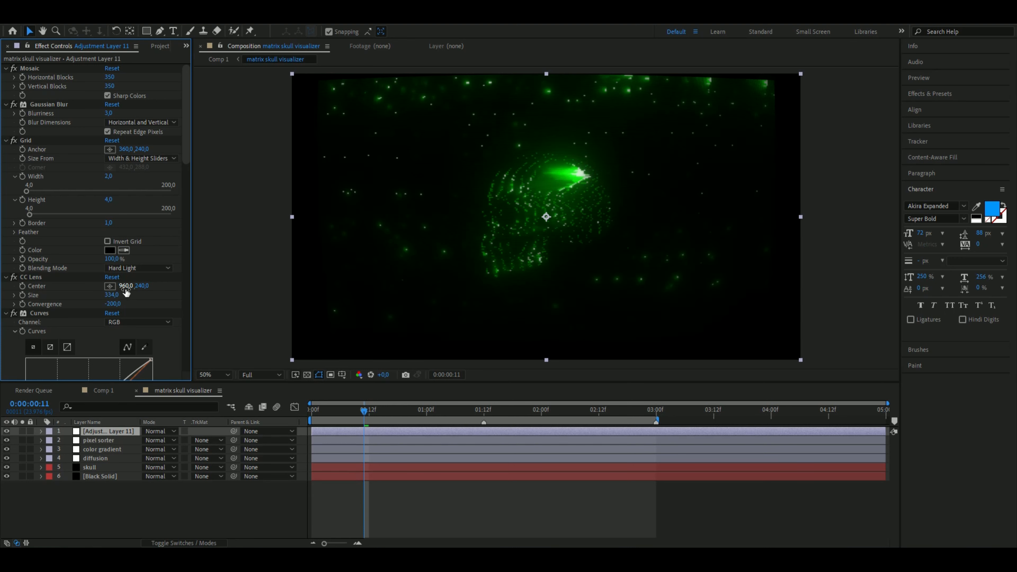
pyautogui.click(142, 286)
pyautogui.press('BackSpace')
pyautogui.write('540')
pyautogui.press('Return')
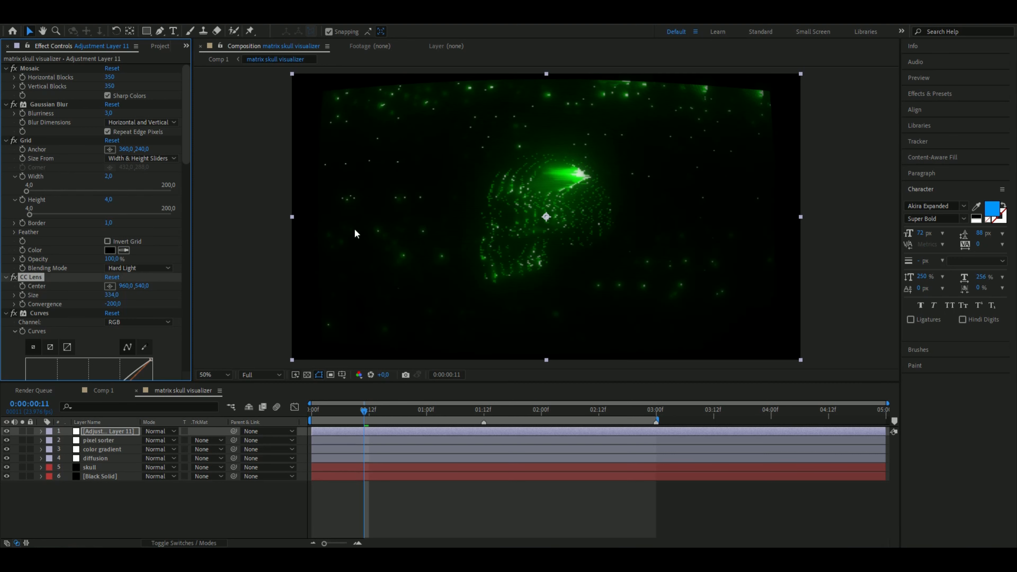
# Step: Set the Grid effect's width to 6 and height to 12 on the CRT adjustment layer
pyautogui.click(109, 176)
pyautogui.write('6')
pyautogui.press('Return')
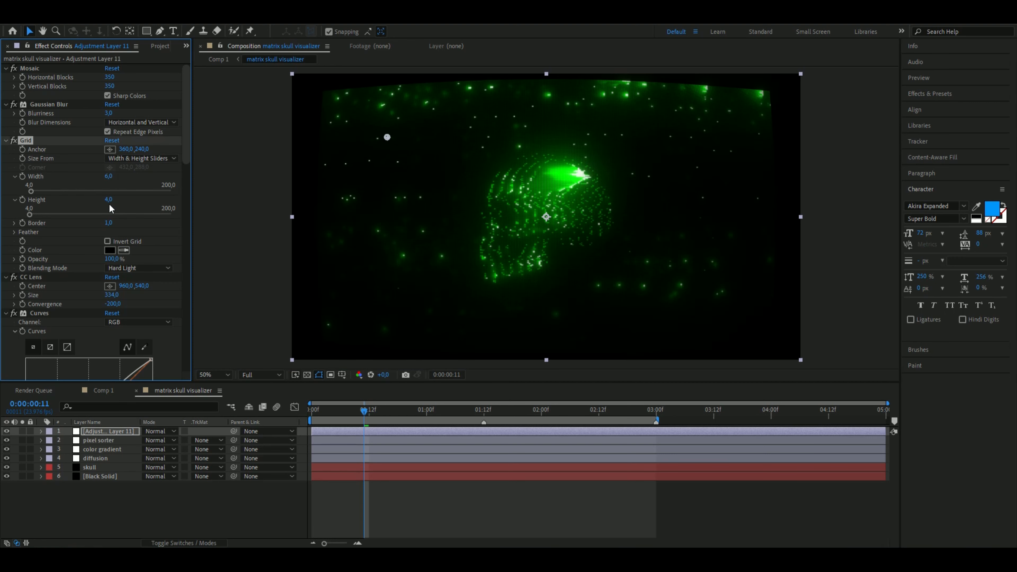
pyautogui.click(107, 200)
pyautogui.write('12')
pyautogui.press('Return')
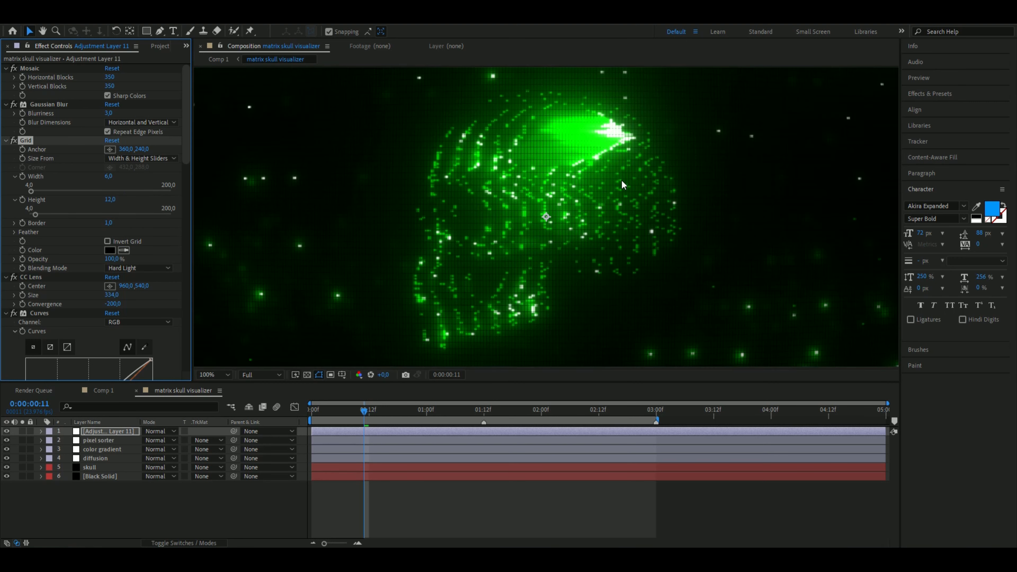